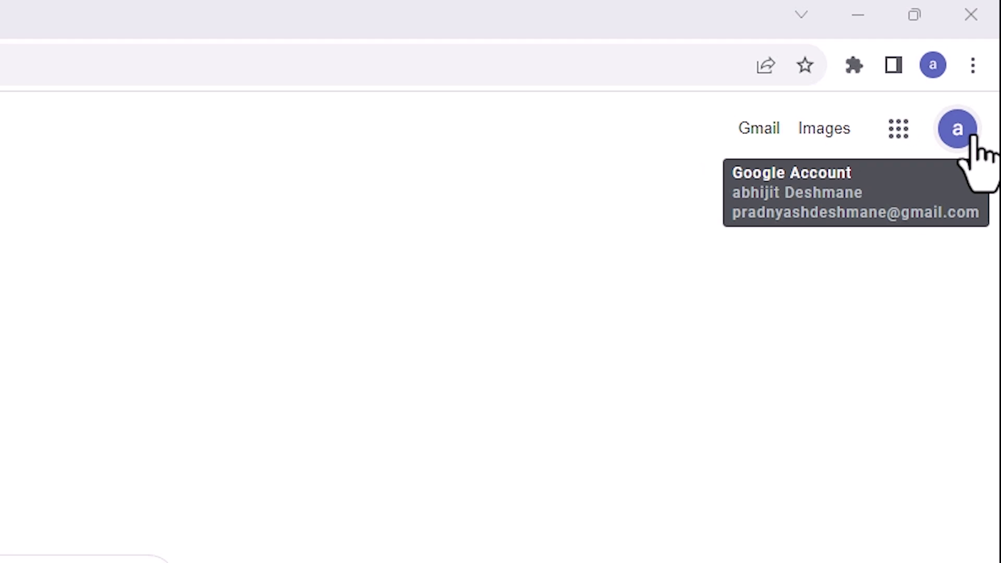
Reach the Security section of the signed-in Google Account via the avatar menu.
left_click(960, 130)
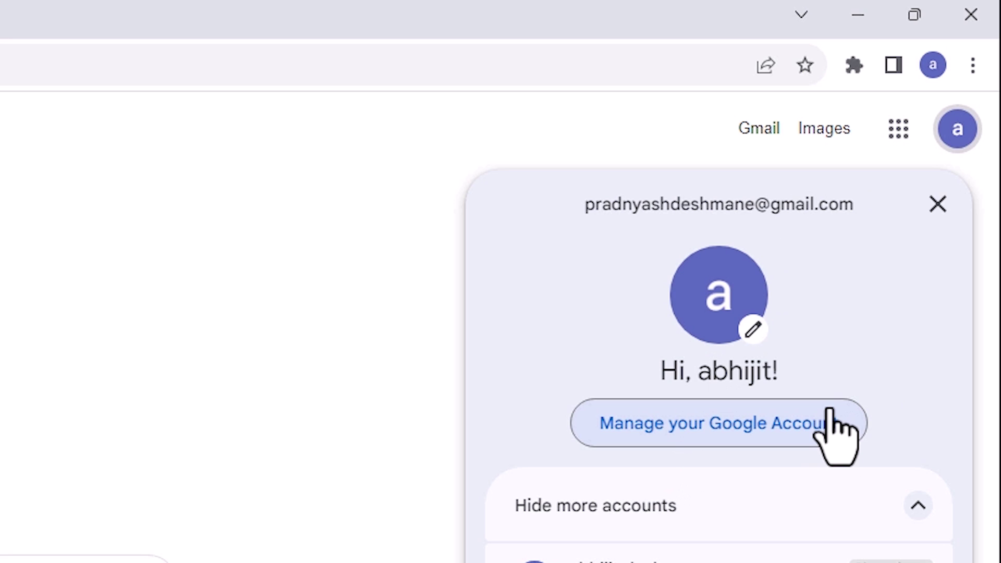
left_click(831, 423)
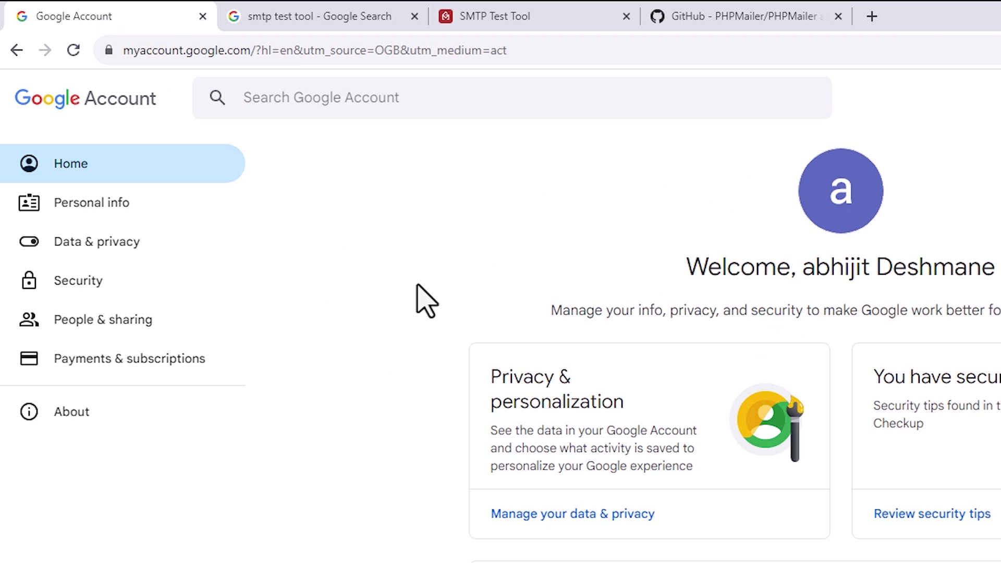
left_click(83, 288)
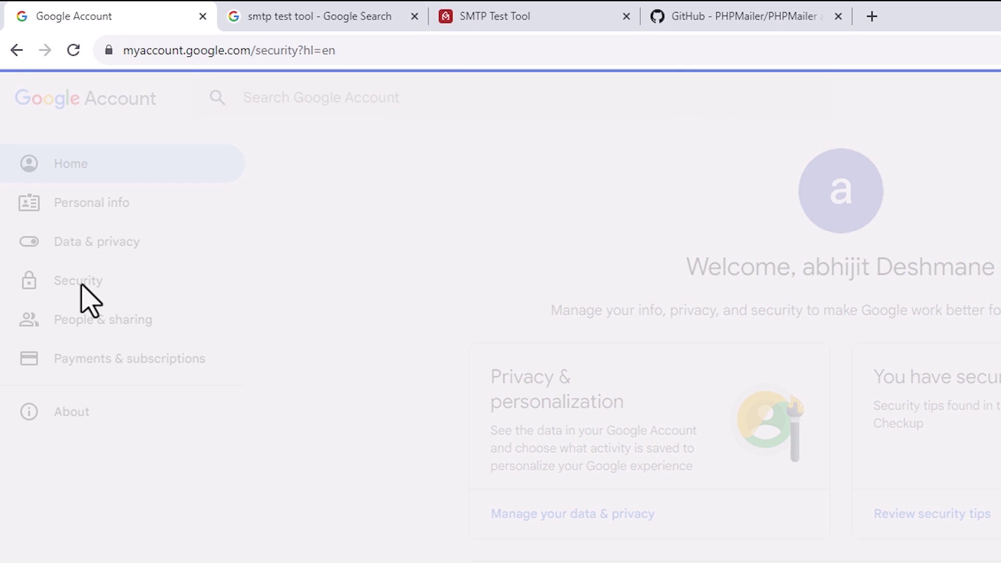
scroll(306, 376, "down", 4)
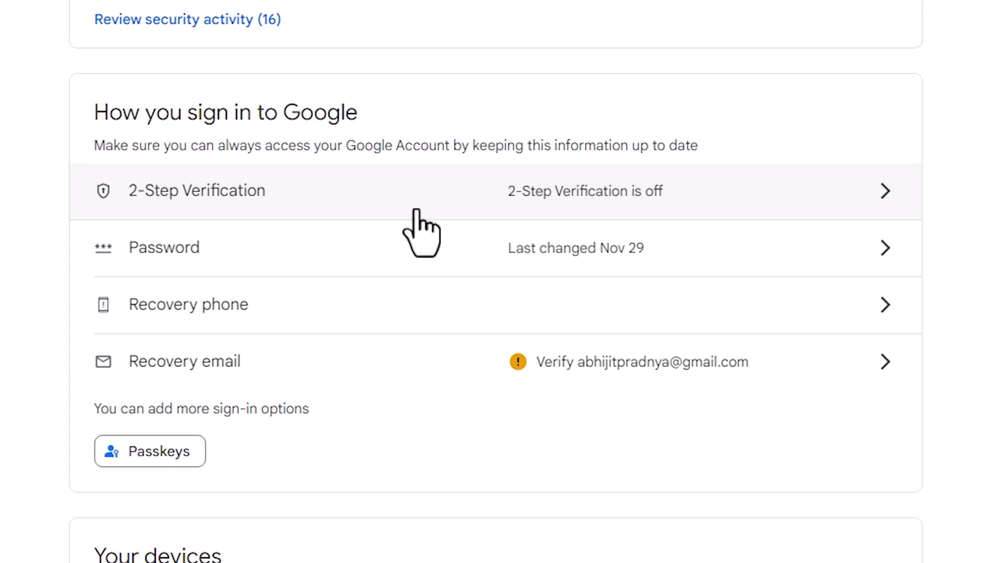
Set up 2-Step Verification with the phone number and texted code, then switch it on.
left_click(595, 205)
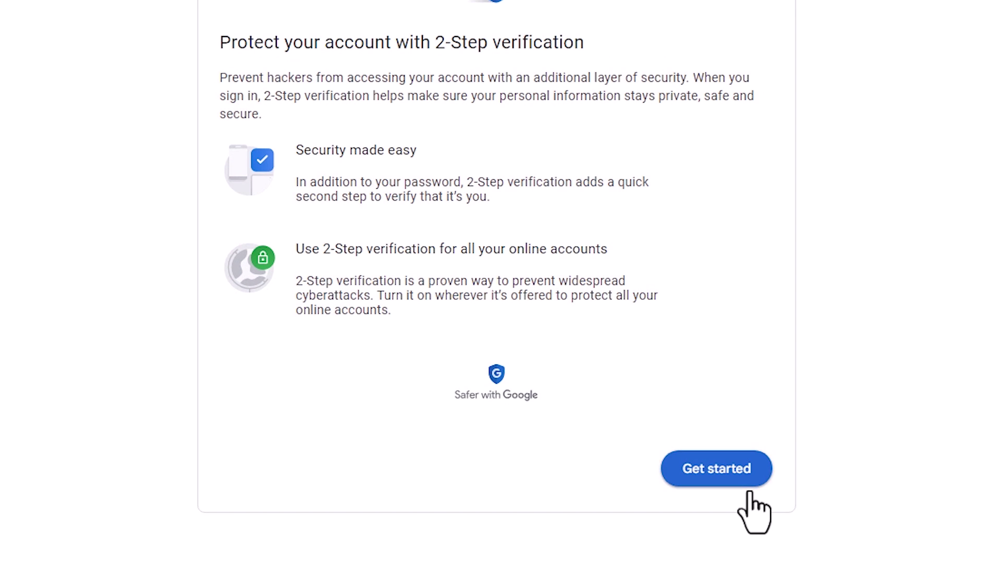
left_click(717, 469)
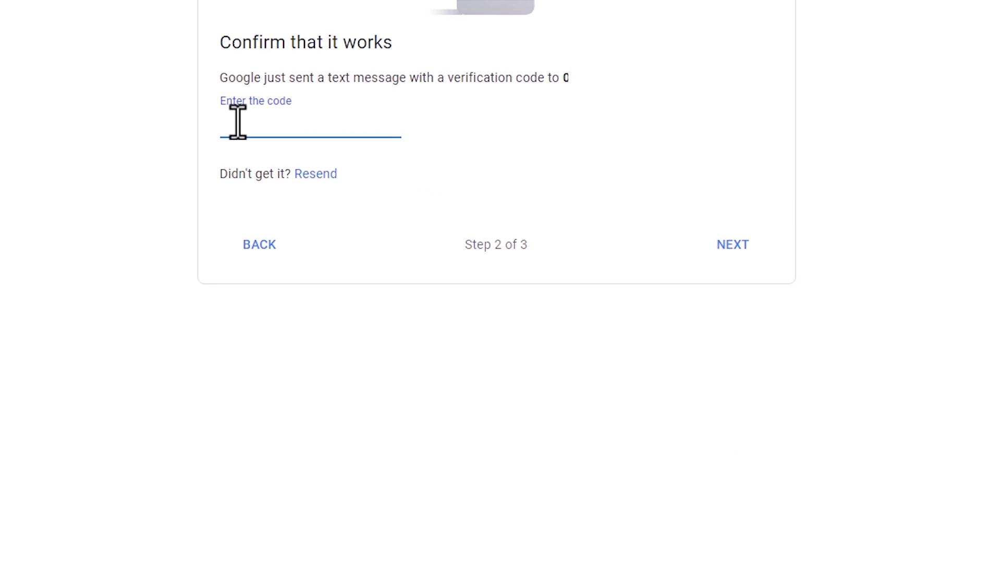
left_click(733, 246)
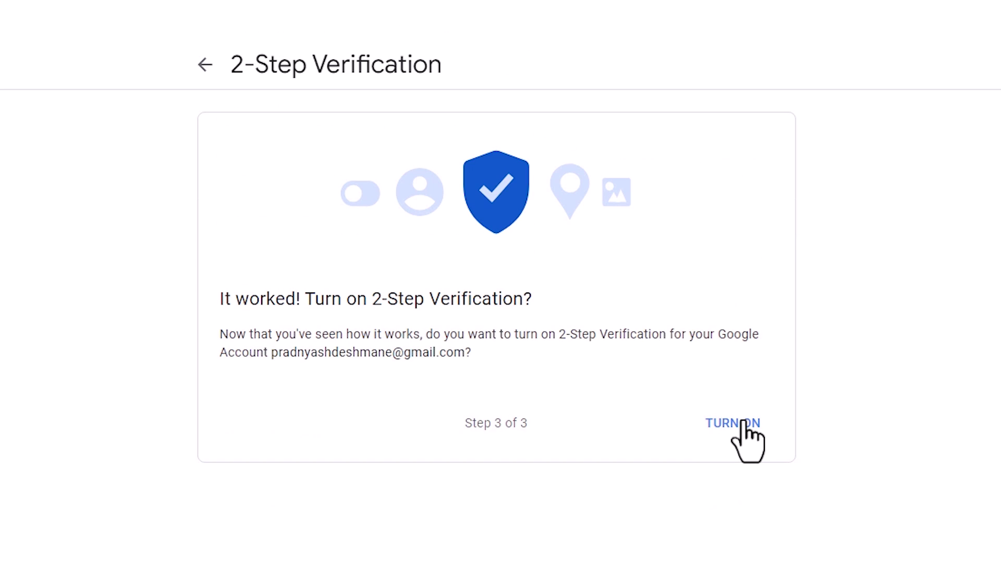
left_click(743, 423)
scroll(548, 313, "down", 3)
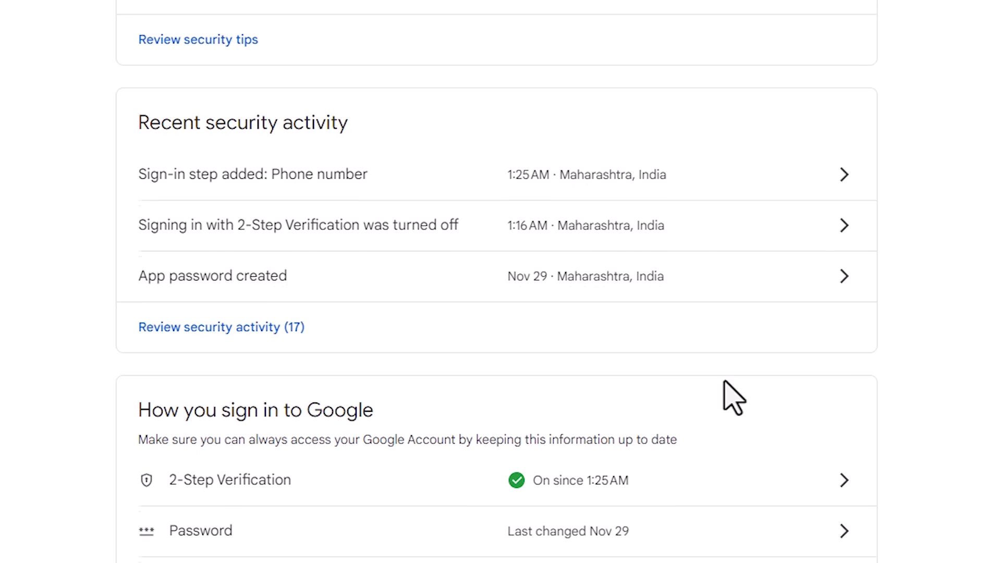
scroll(726, 400, "down", 3)
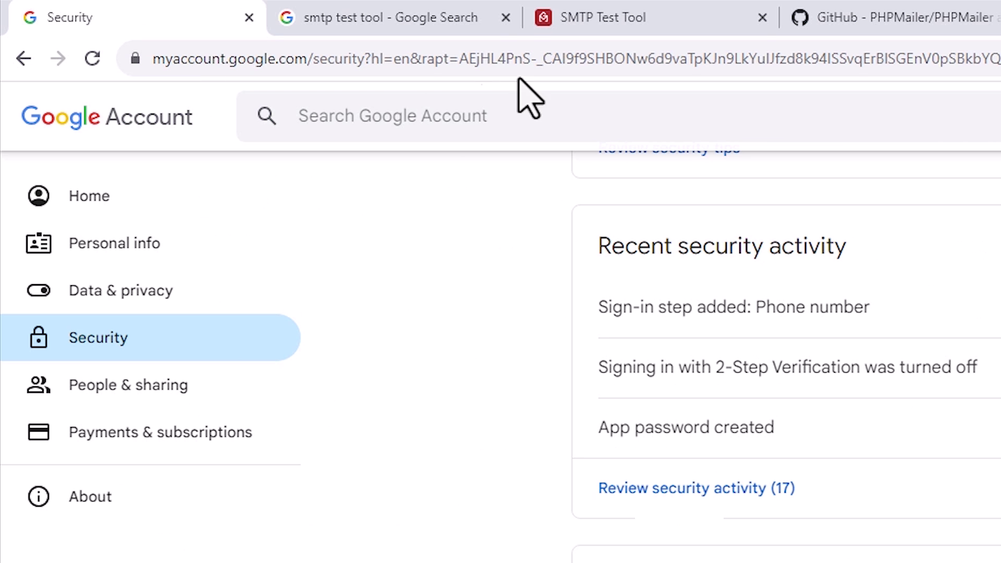
Search the account settings for 'app passwords' and go to the App passwords page.
left_click(400, 121)
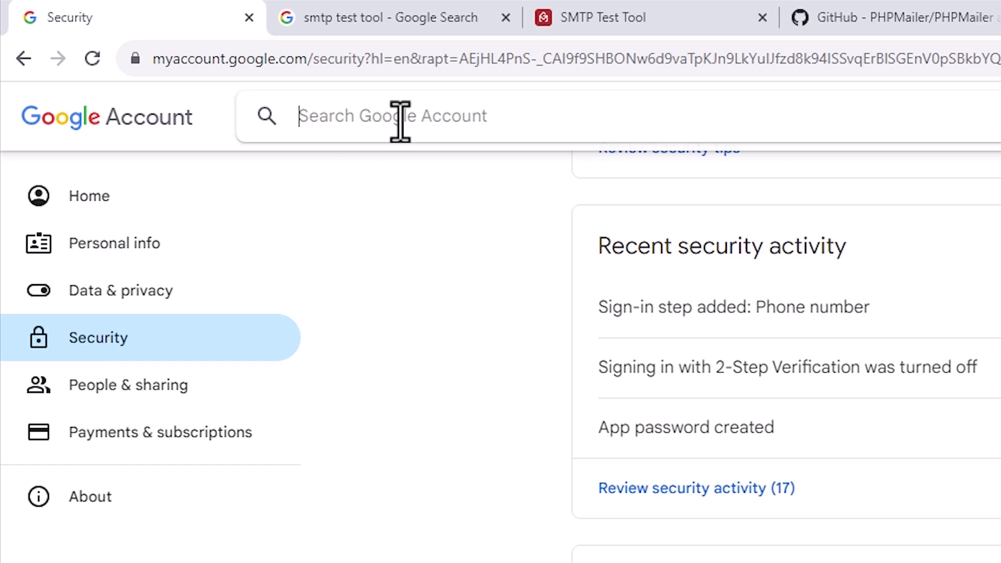
type("app pa")
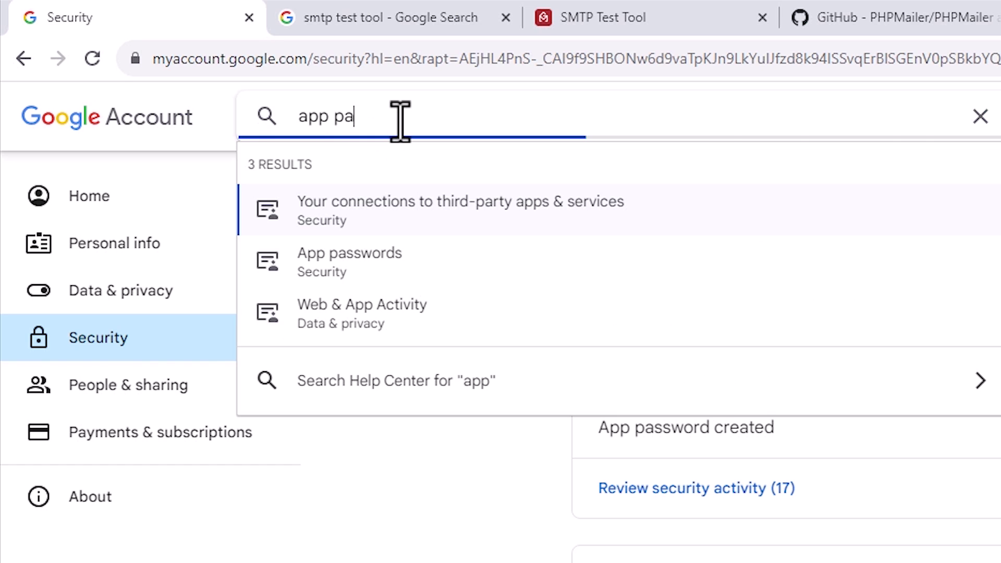
type("sswo")
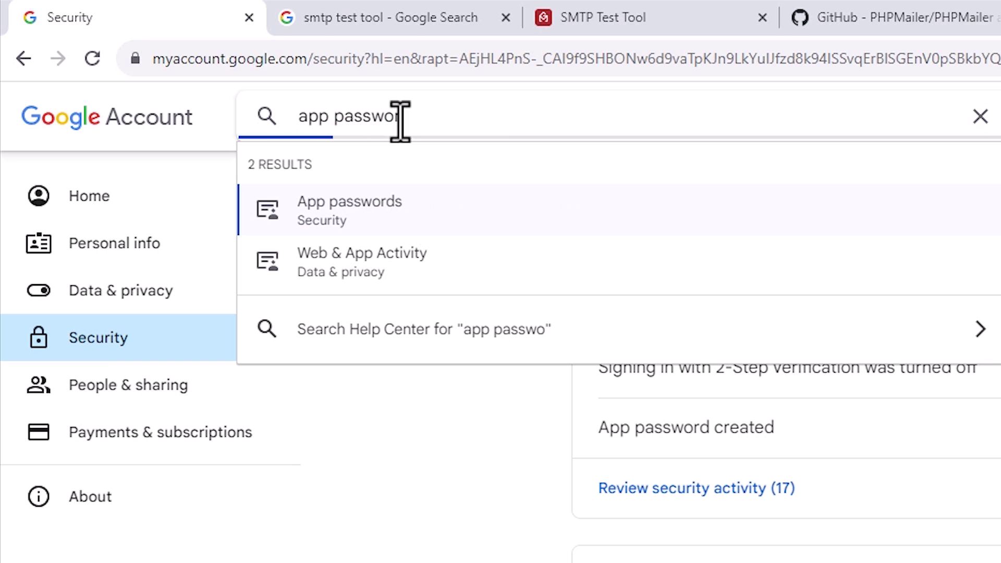
type("rds")
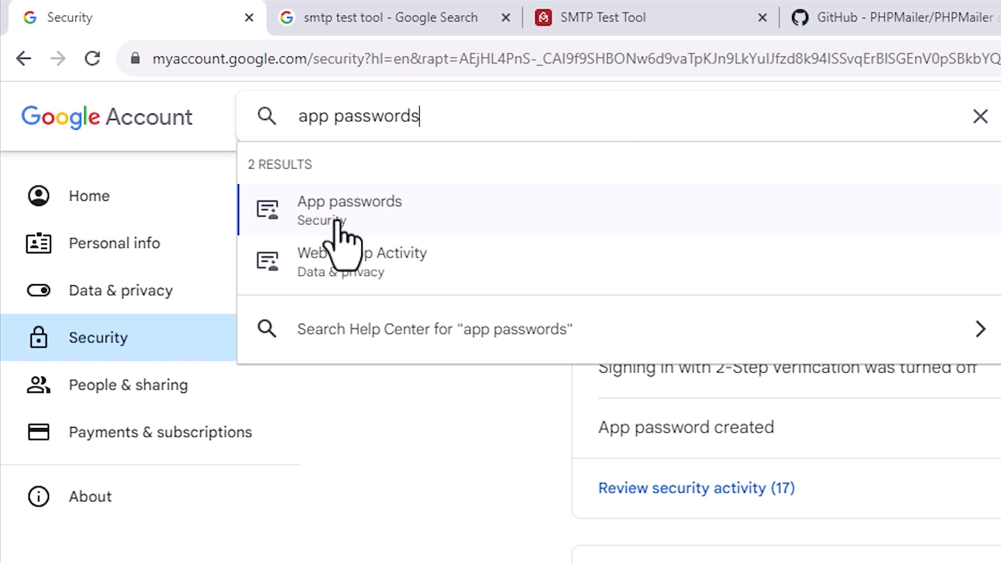
left_click(336, 226)
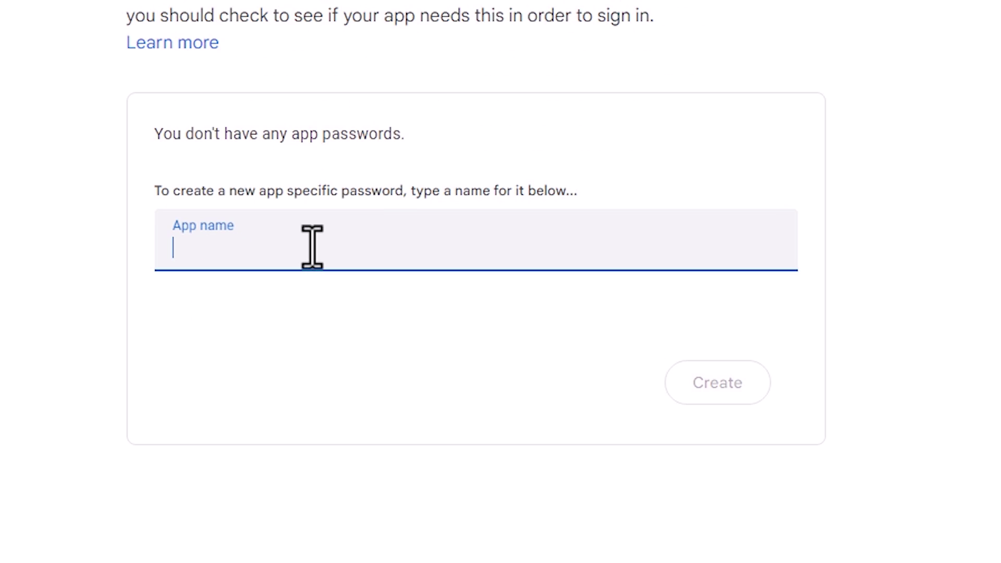
type("Test App")
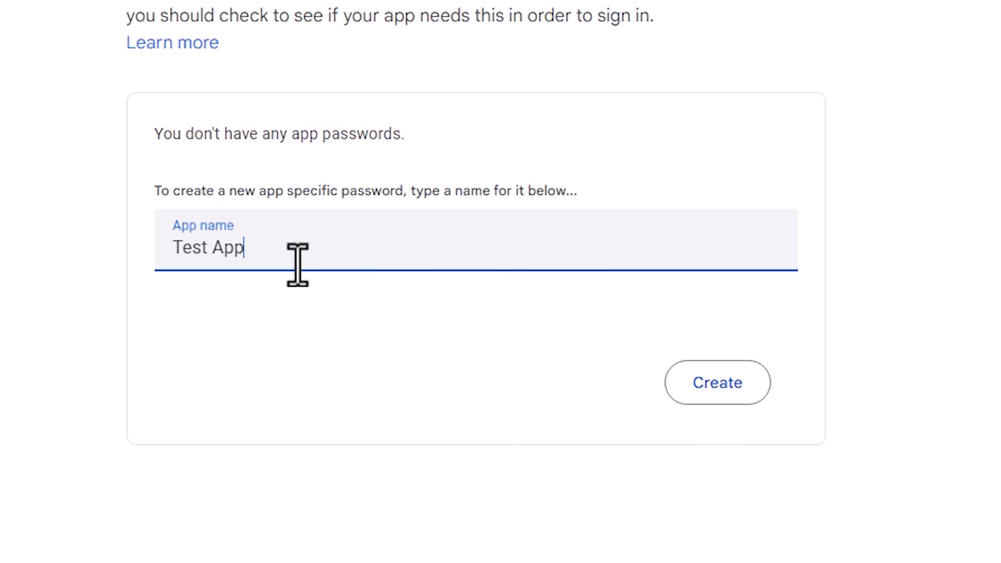
Create an app password named Test App.
left_click(756, 377)
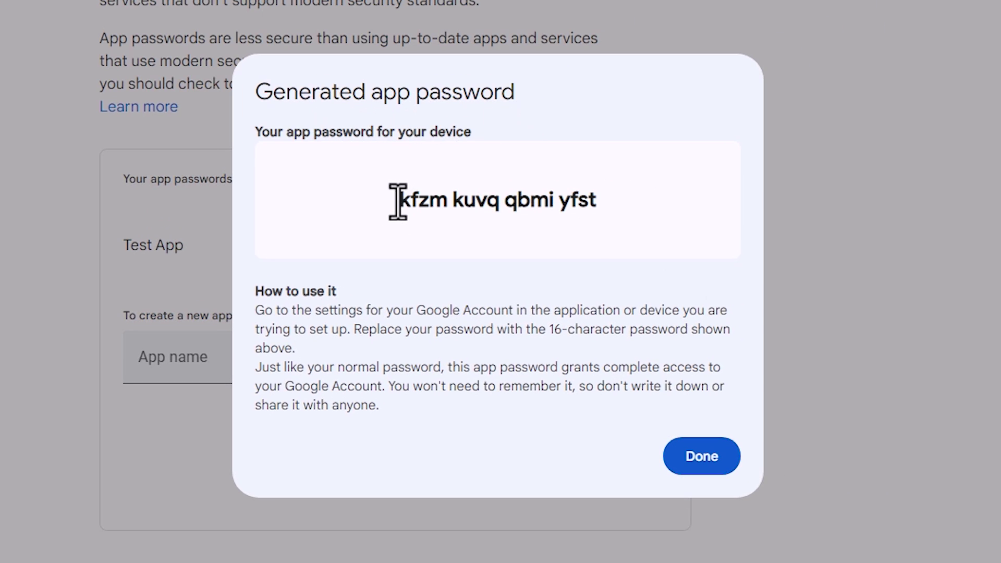
left_click_drag(399, 202, 603, 236)
key("ctrl+c")
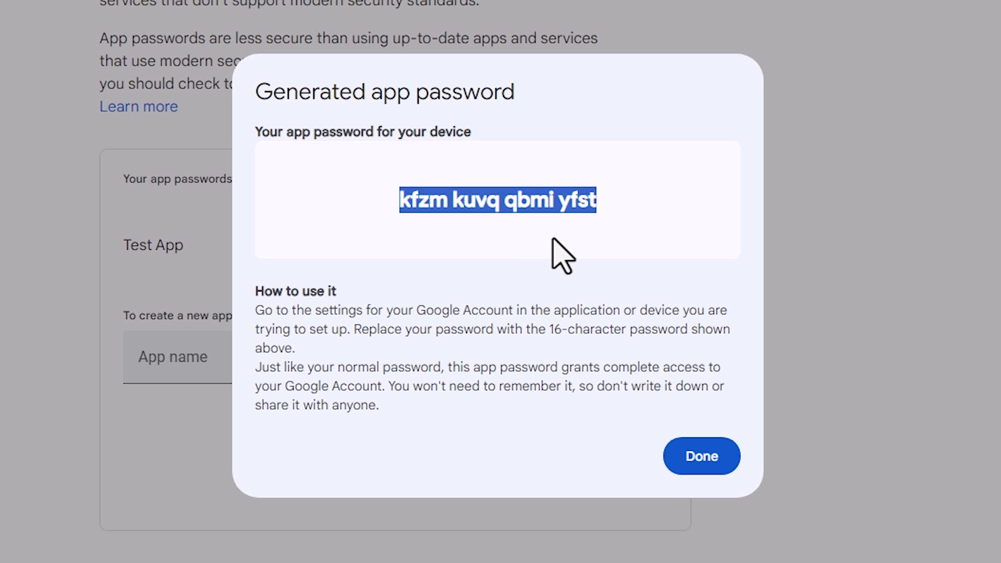
right_click(546, 201)
left_click(610, 216)
right_click(480, 206)
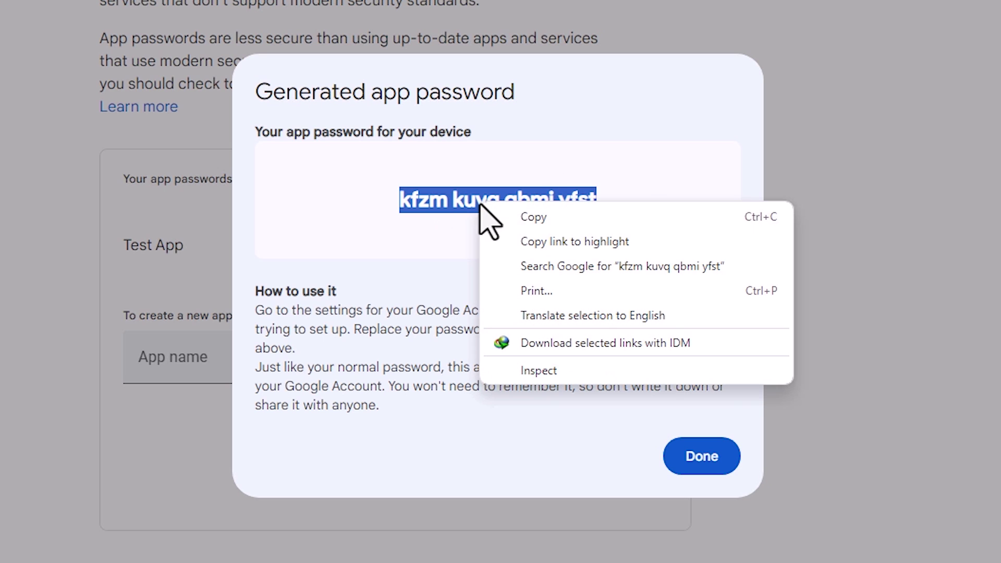
left_click(571, 220)
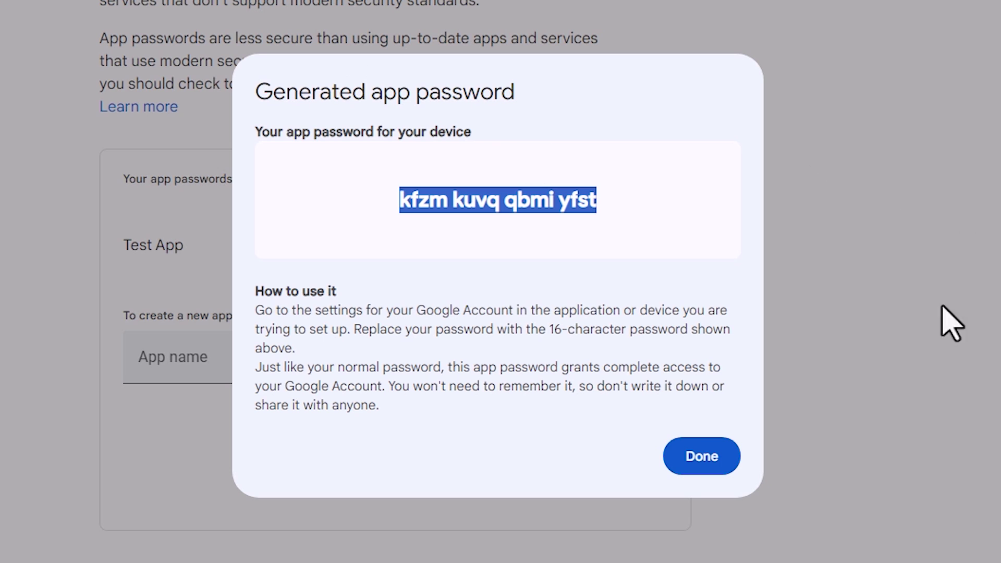
key("alt+Tab")
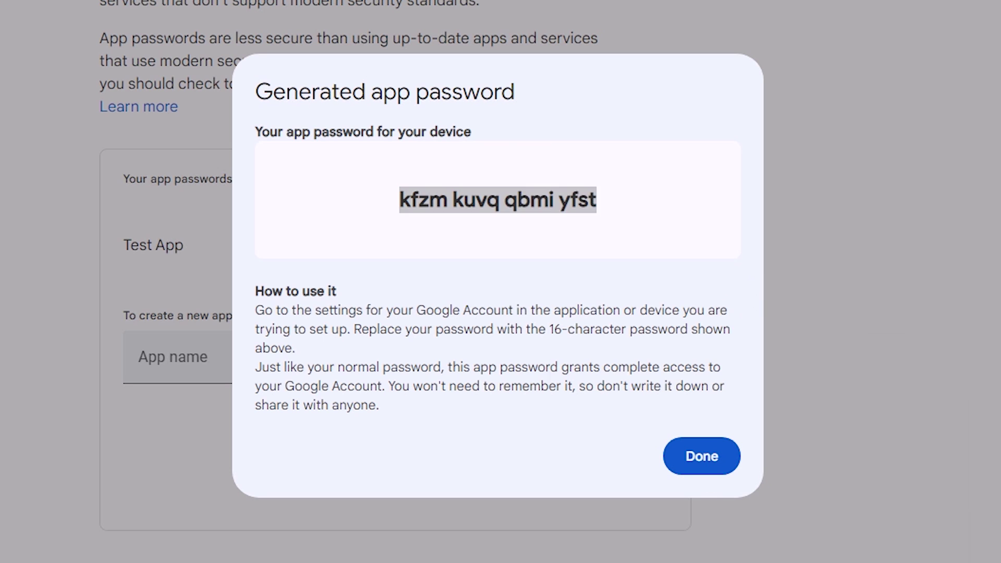
Paste the app password after the password label, strip its spaces, and select it.
left_click(648, 272)
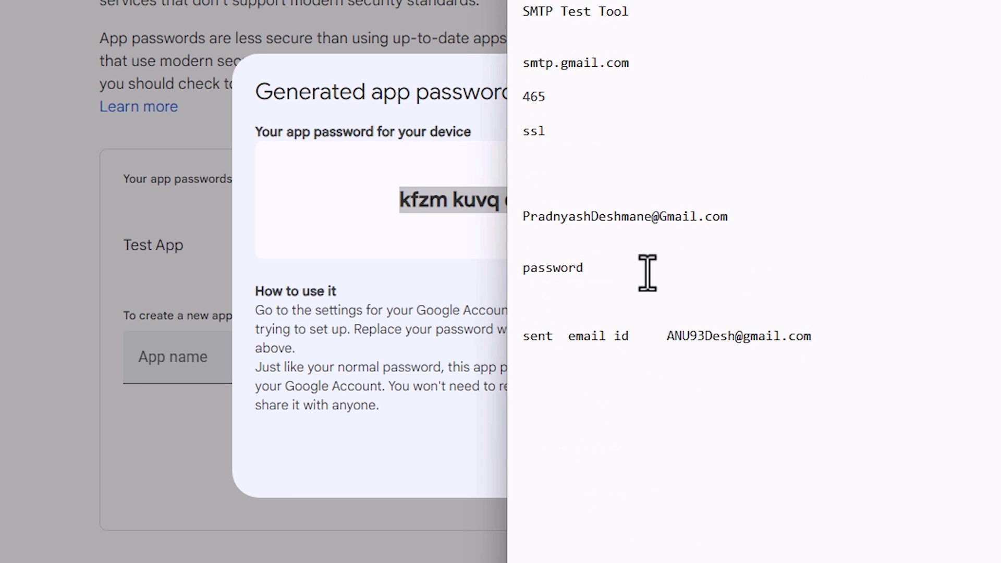
key("ctrl+v")
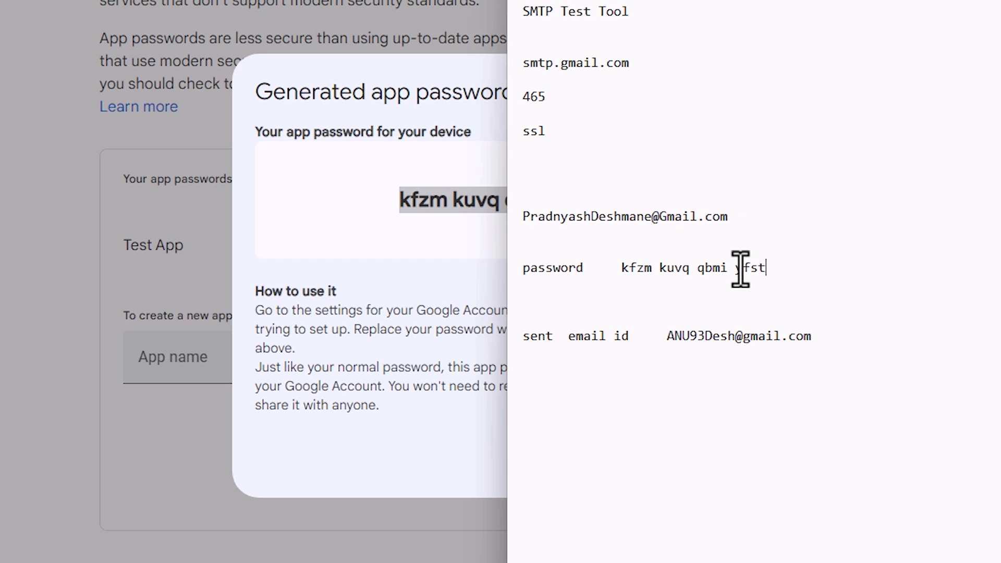
left_click(736, 268)
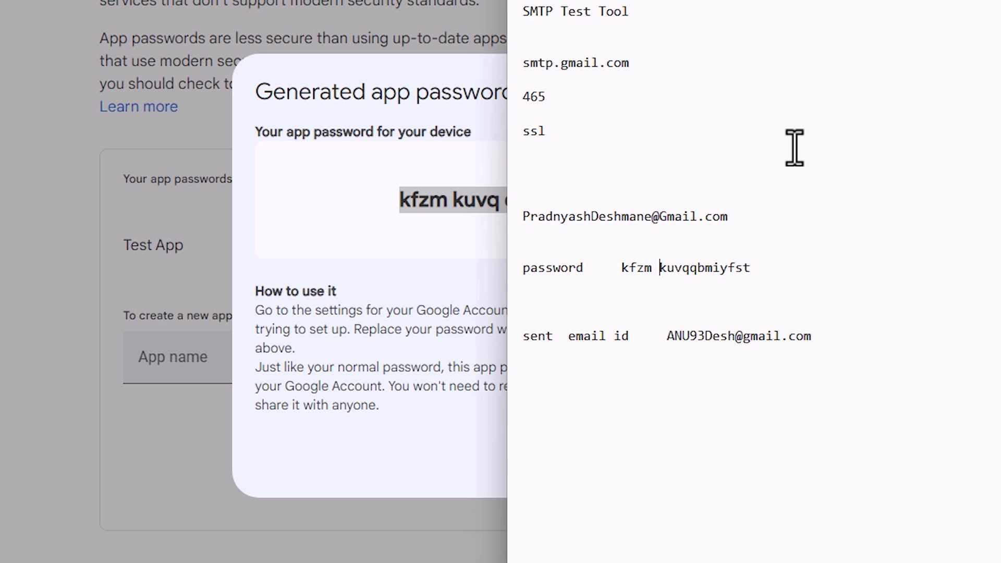
key("BackSpace")
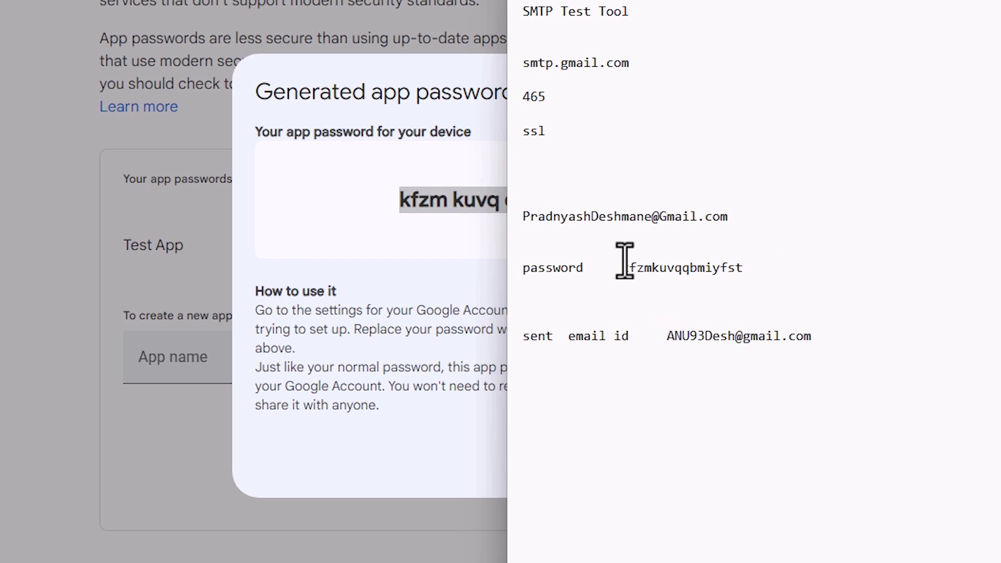
left_click_drag(622, 268, 752, 272)
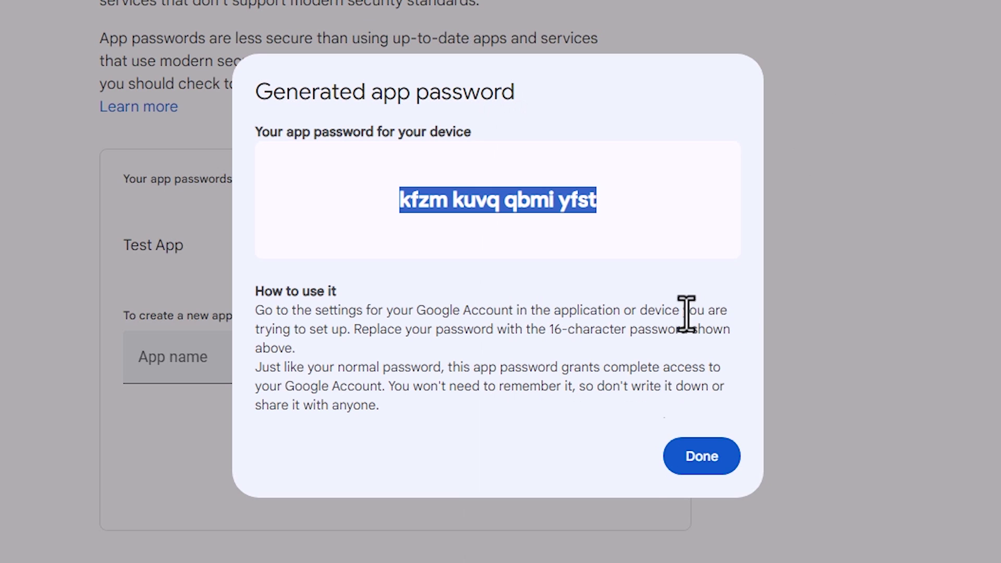
Finish the generated password dialog and return to the smtp test tool search results.
left_click(704, 465)
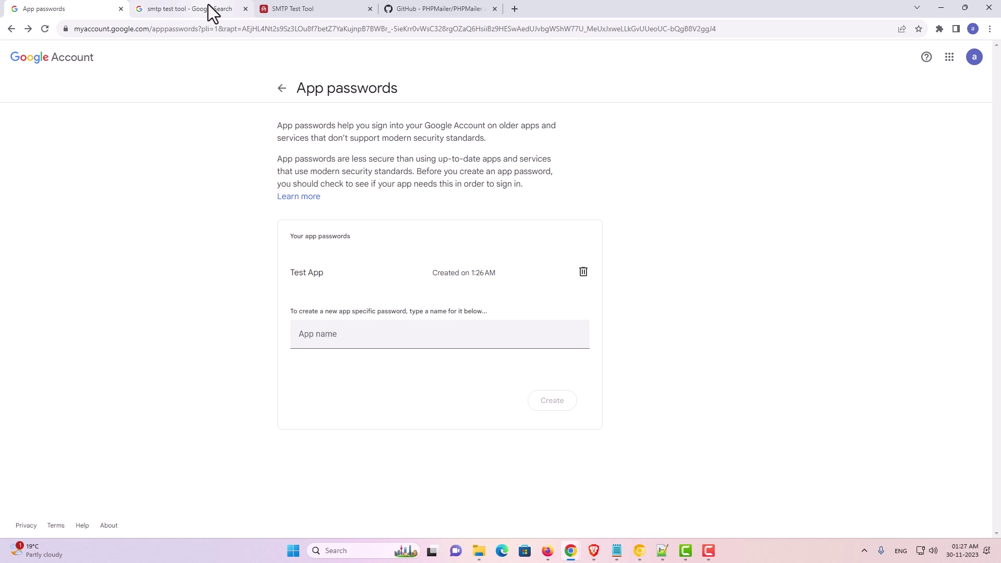
left_click(226, 8)
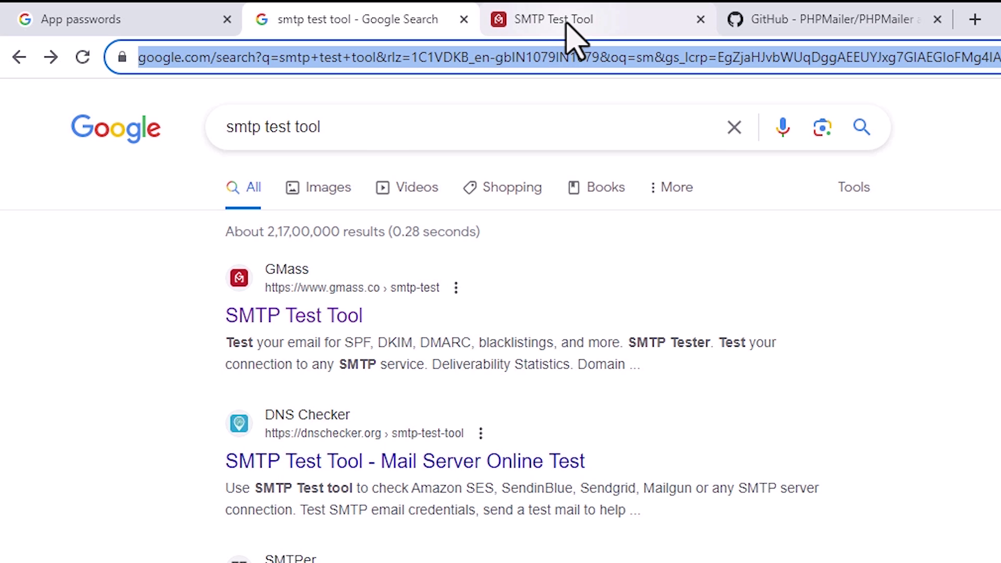
Fill the test form with server smtp.gmail.com, port 465 and SSL security from the notes.
left_click(551, 33)
left_click(298, 234)
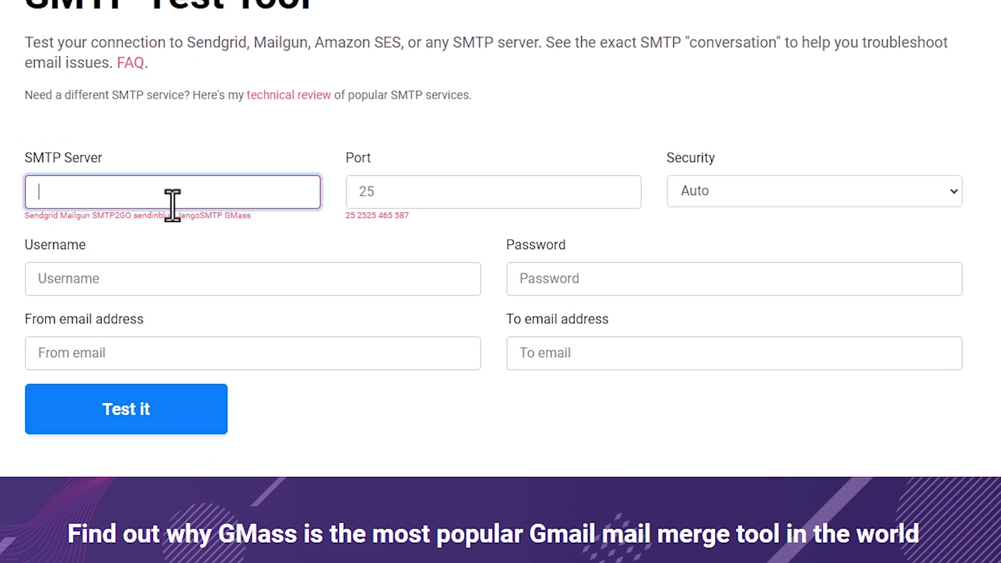
key("alt+Tab")
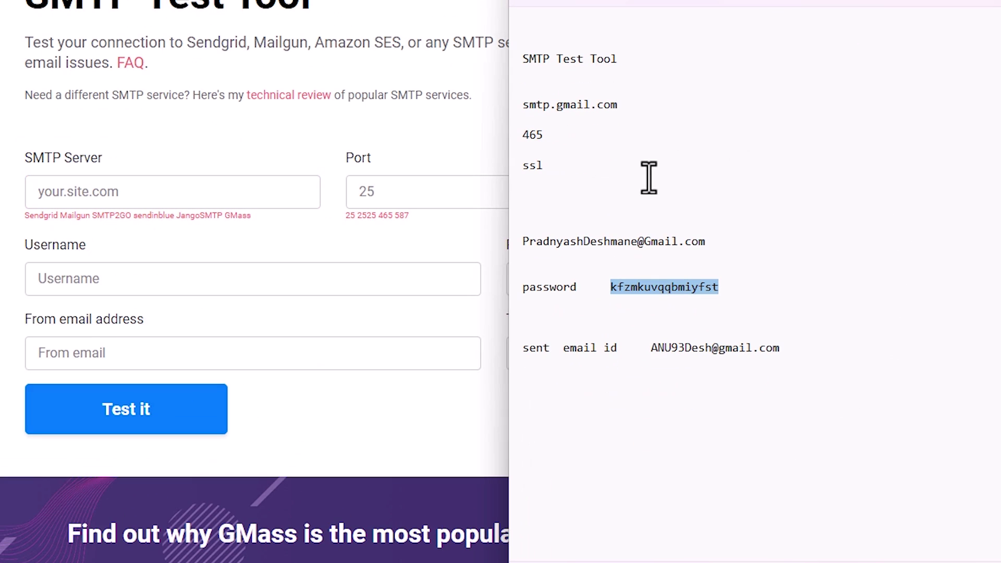
left_click_drag(624, 104, 514, 104)
key("ctrl+c")
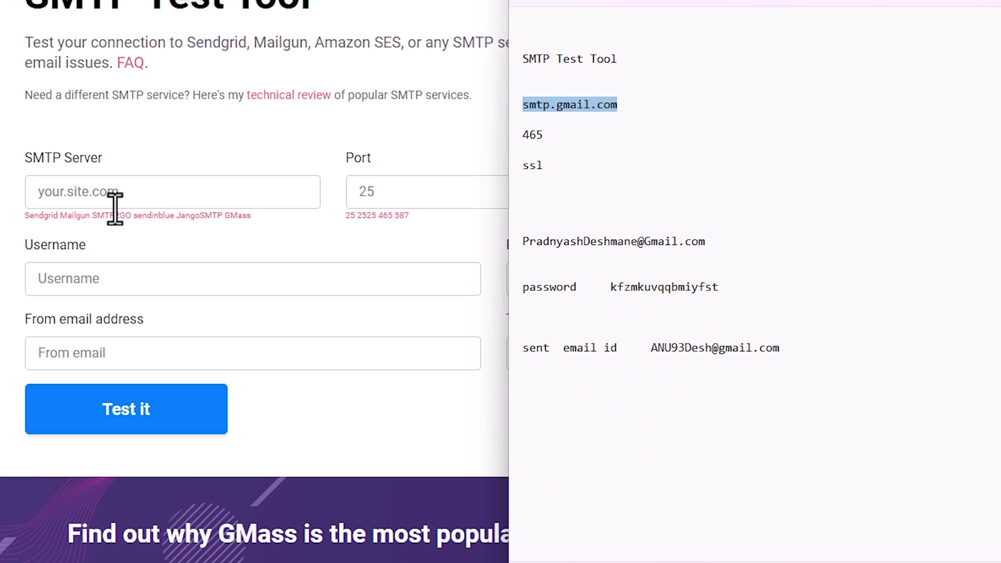
left_click(112, 200)
key("ctrl+v")
left_click(443, 206)
key("alt+Tab")
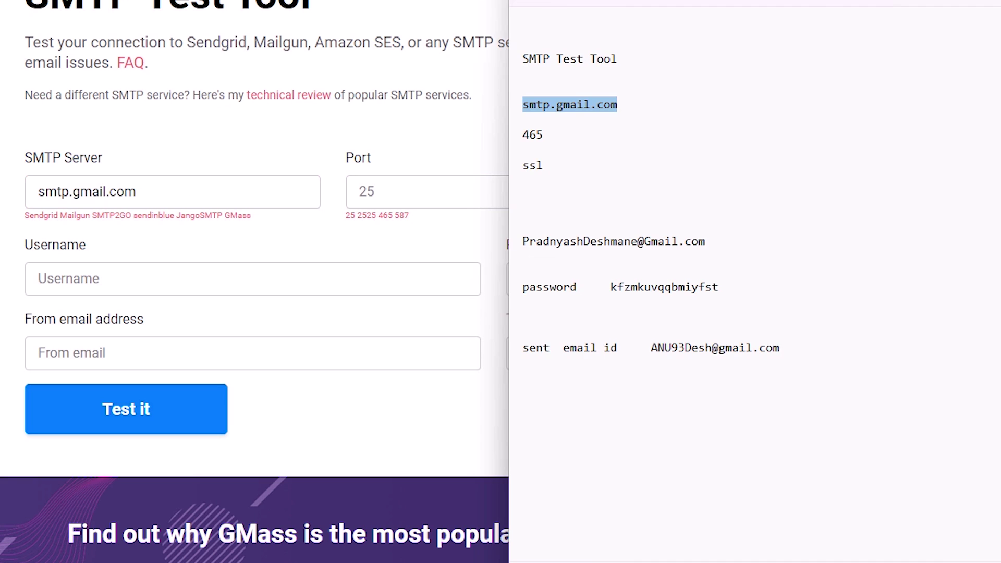
left_click_drag(546, 135, 521, 138)
key("ctrl+c")
left_click(385, 201)
key("ctrl+v")
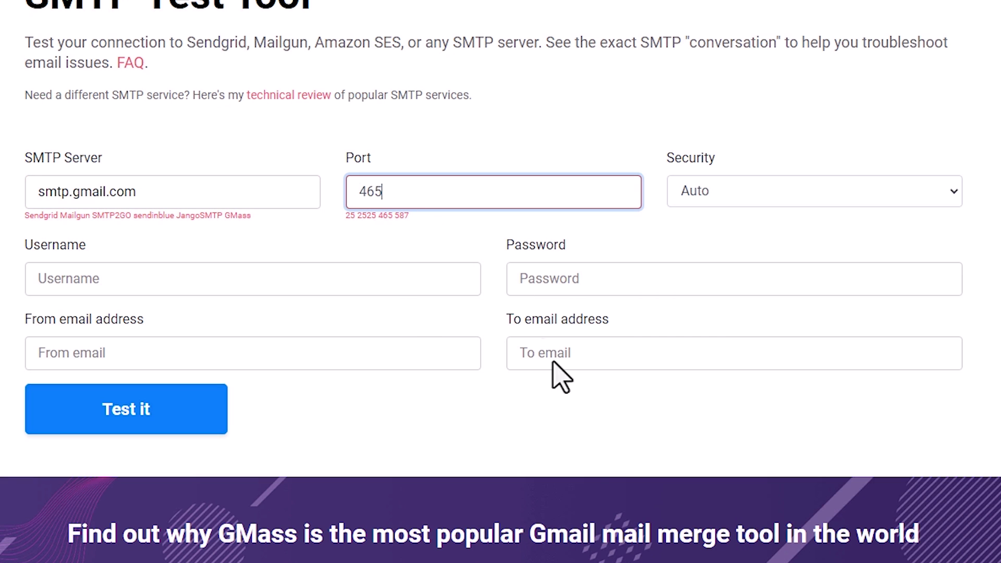
left_click(712, 188)
left_click(724, 249)
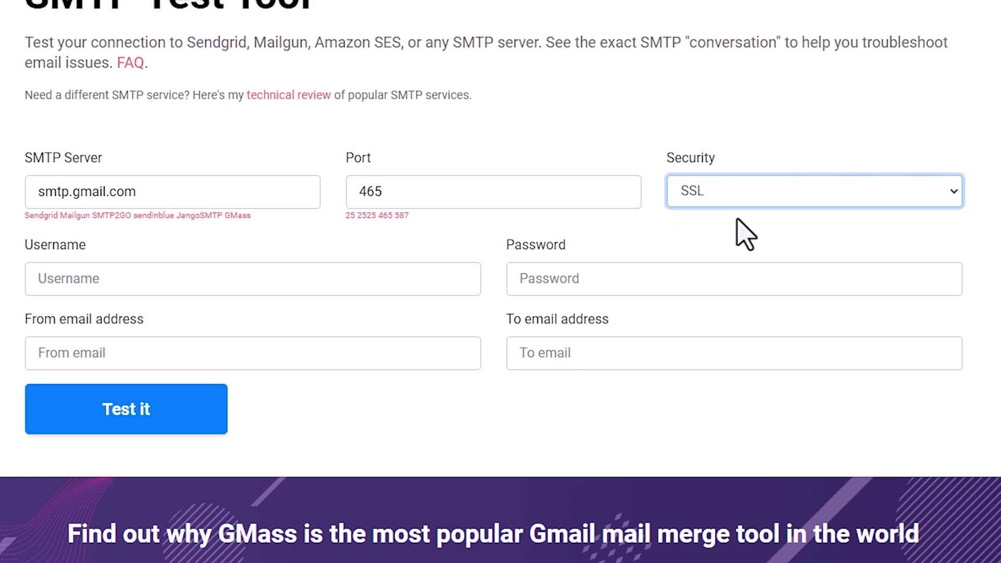
Enter the Gmail login as username and From address, and paste the app password.
left_click(202, 282)
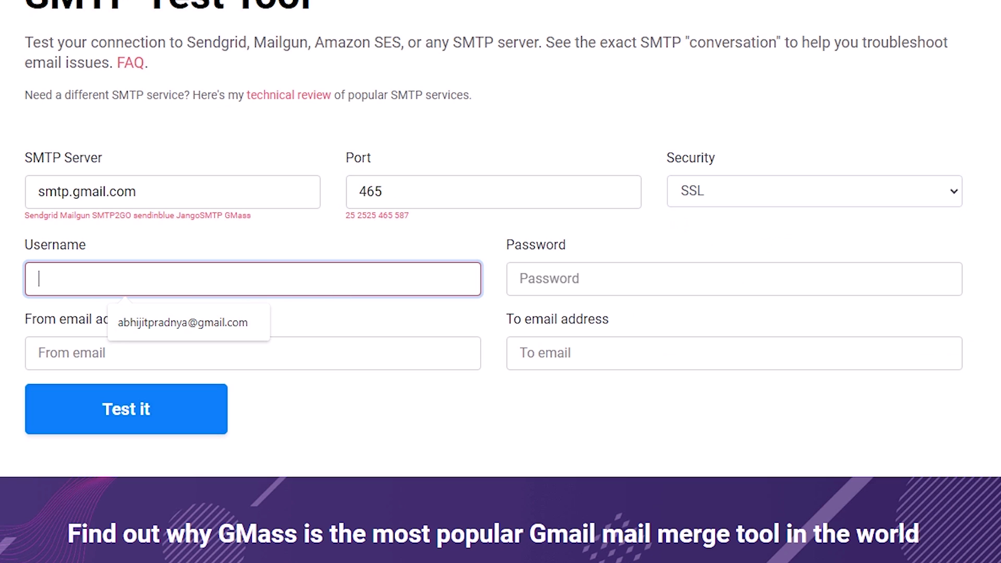
key("alt+Tab")
left_click_drag(712, 249, 518, 245)
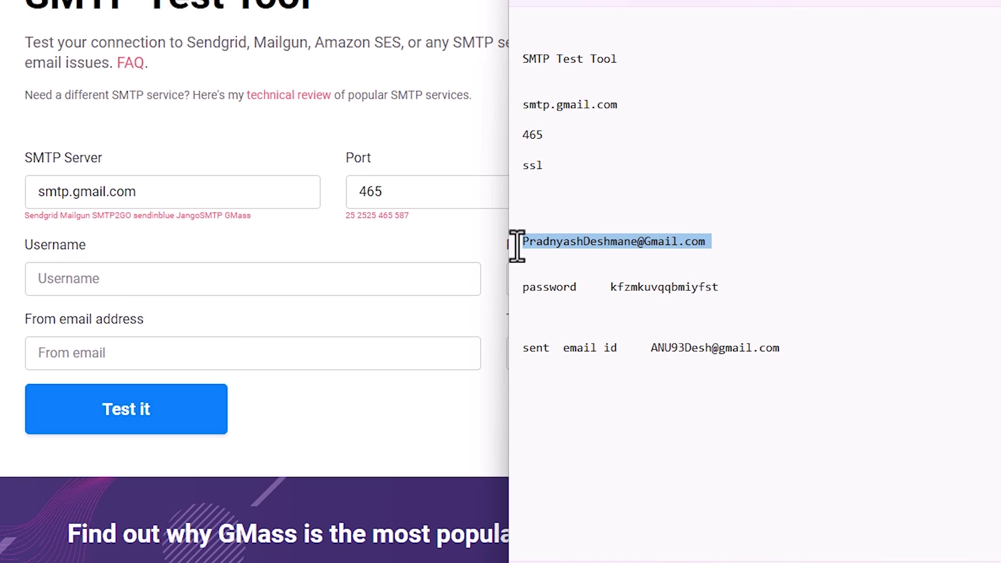
left_click(145, 287)
key("ctrl+v")
left_click(158, 360)
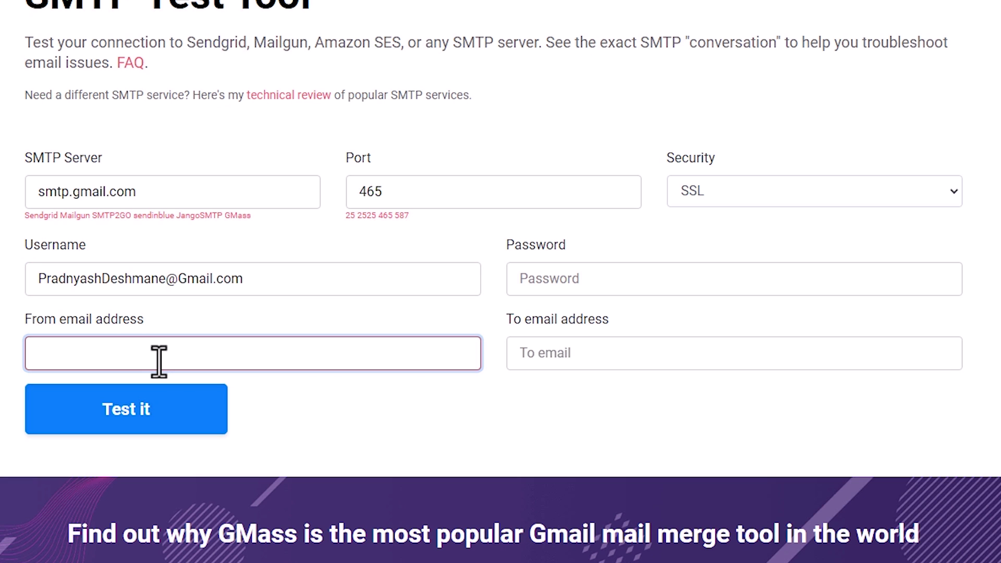
key("ctrl+v")
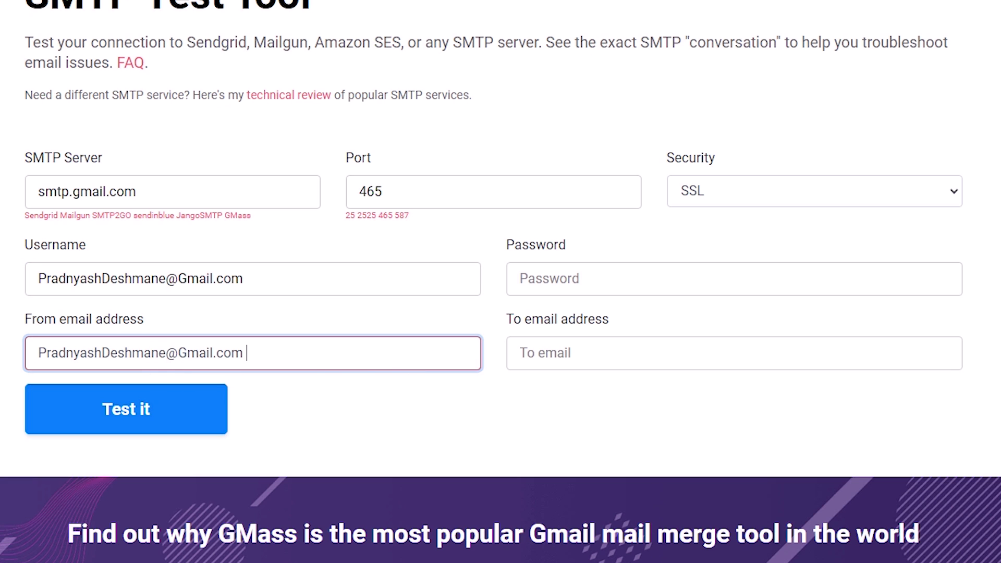
key("alt+Tab")
left_click_drag(609, 288, 721, 288)
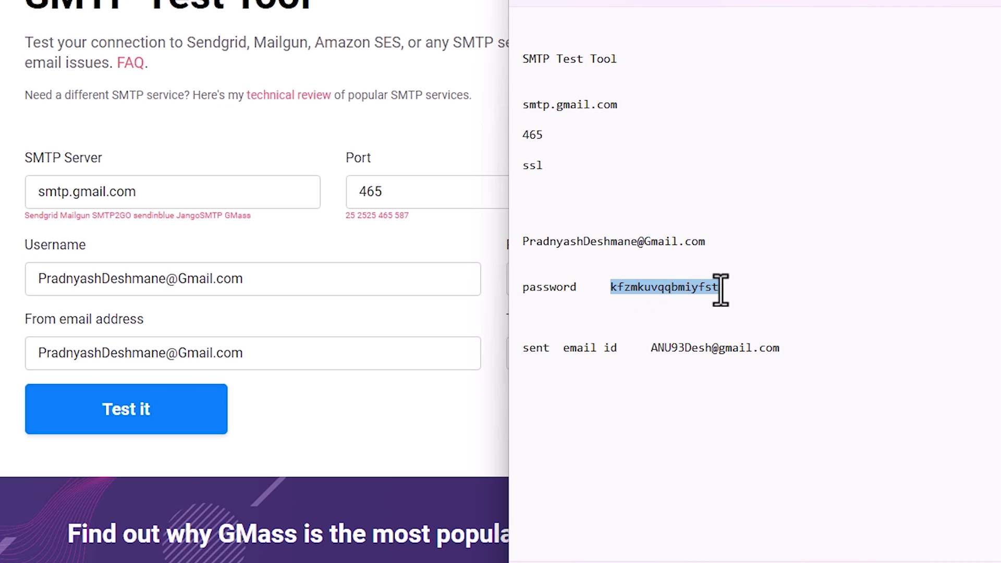
left_click(464, 285)
left_click(582, 283)
key("ctrl+v")
Enter the recipient address in To and run the SMTP test.
left_click(565, 360)
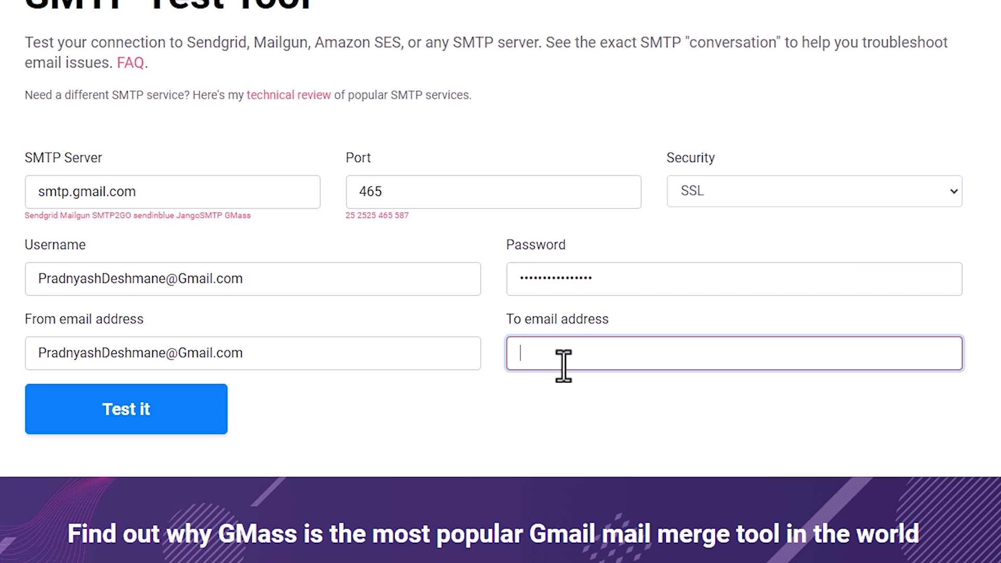
key("alt+Tab")
left_click_drag(780, 350, 655, 352)
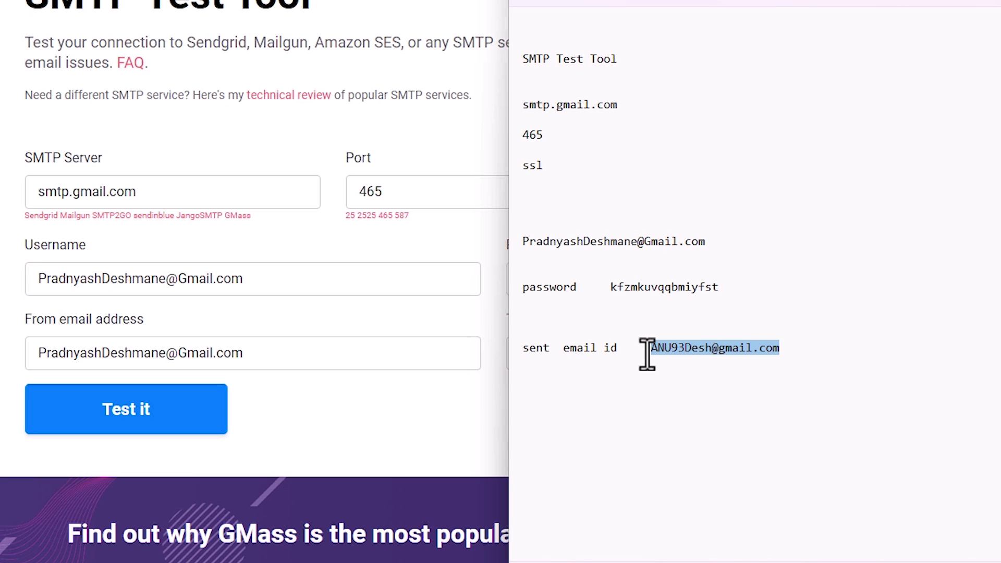
key("ctrl+c")
key("alt+Tab")
left_click(568, 358)
key("ctrl+v")
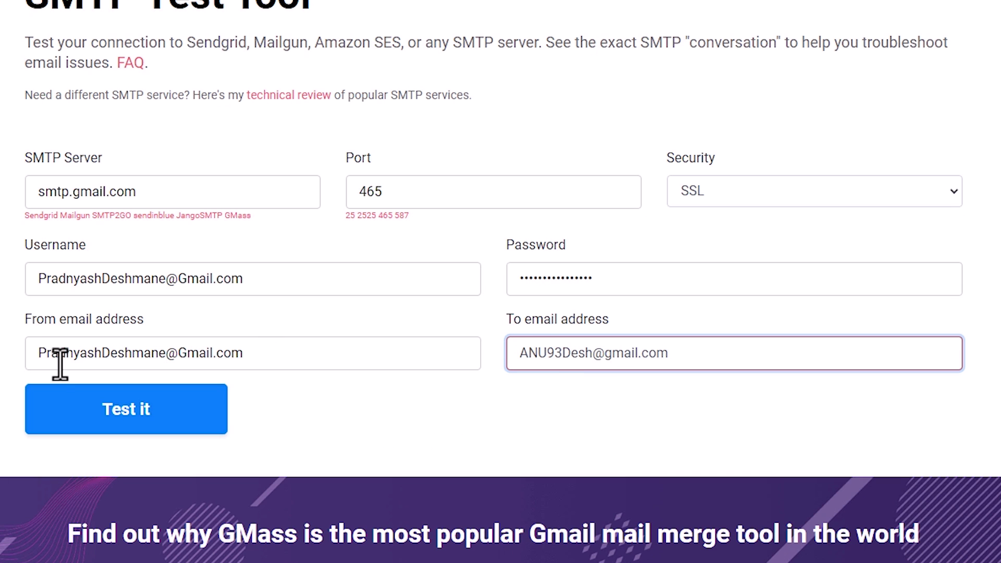
left_click(178, 425)
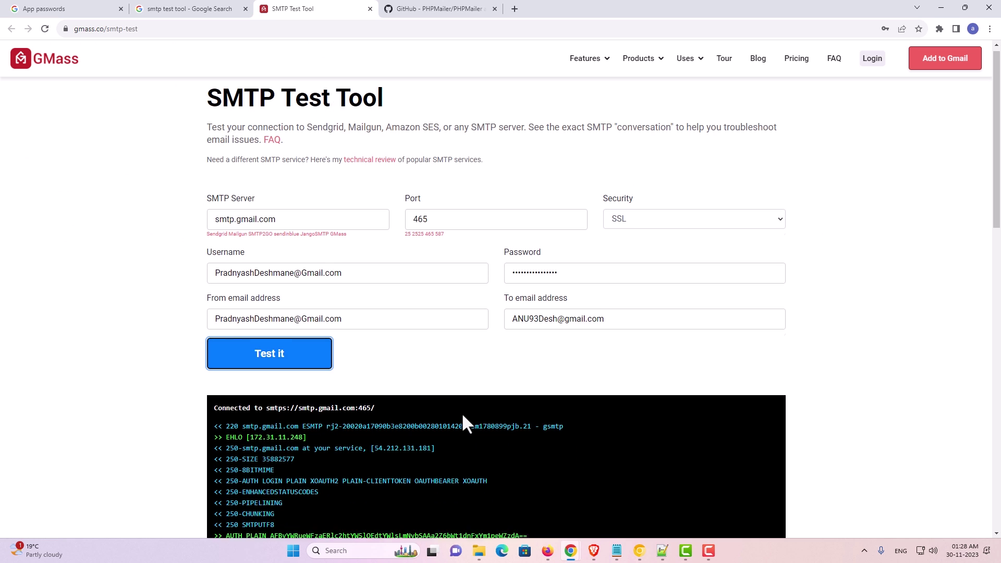
scroll(463, 420, "down", 4)
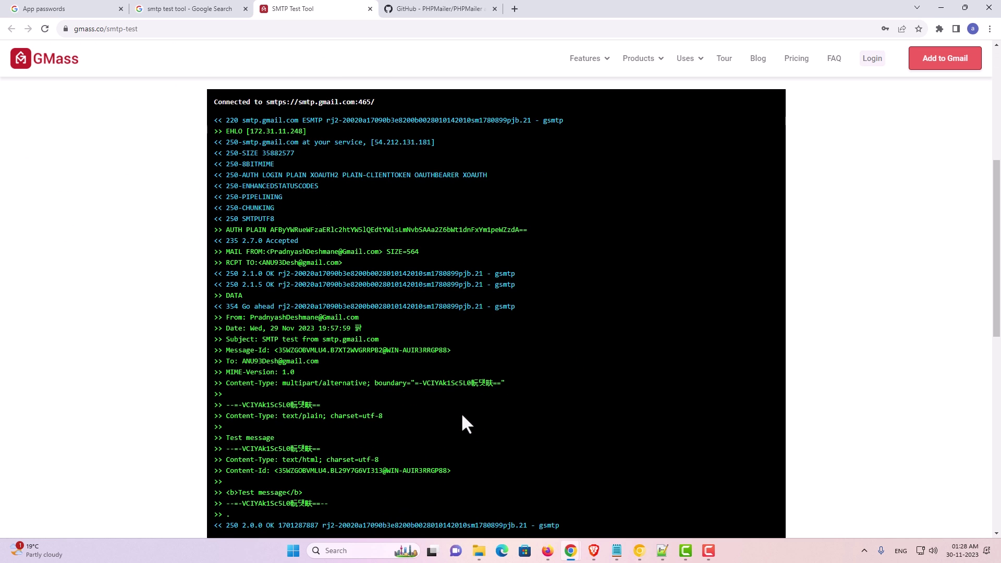
scroll(461, 414, "up", 4)
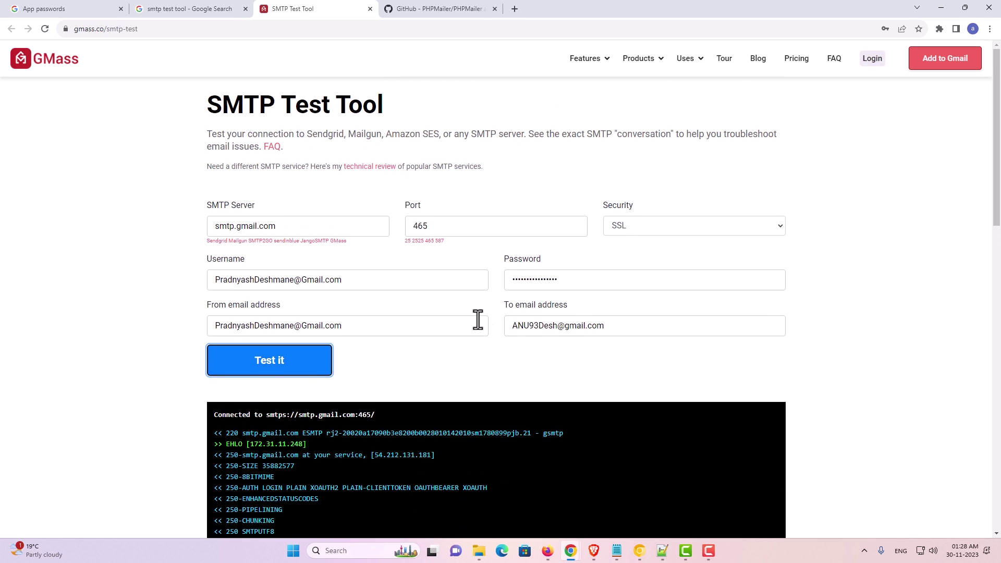
Verify the SMTP test message in the recipient's Gmail inbox, then close the Gmail window.
left_click(640, 552)
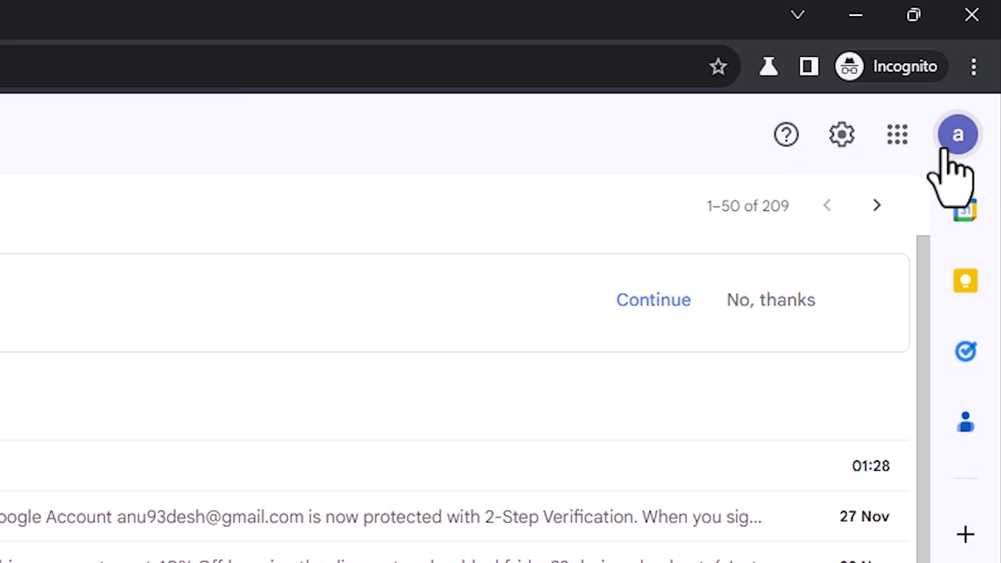
left_click(956, 149)
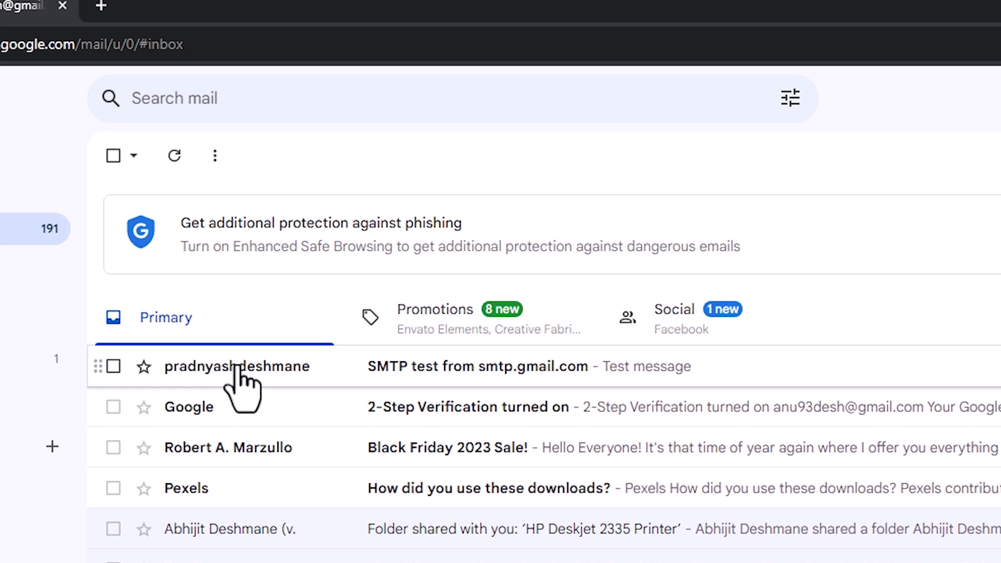
left_click(242, 384)
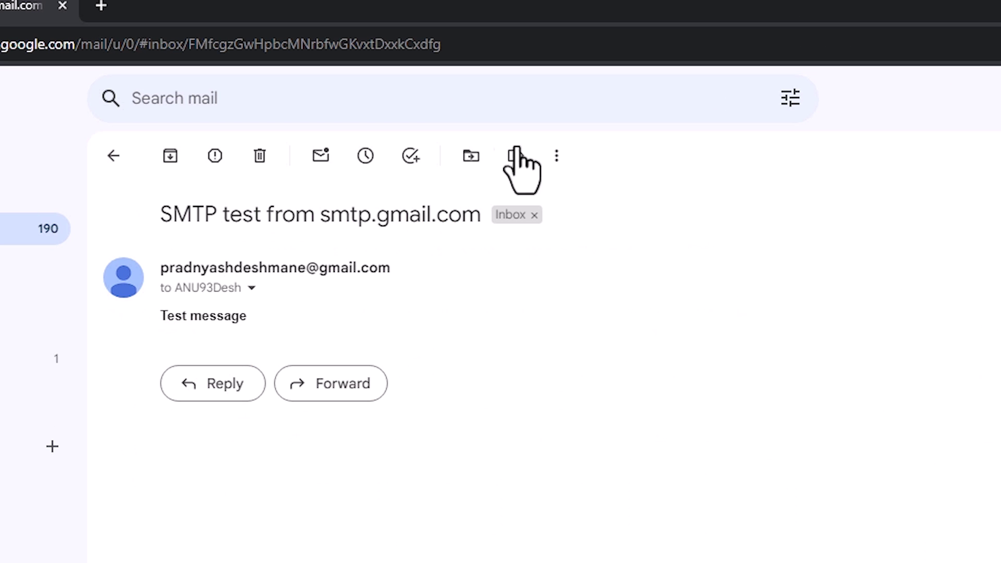
left_click(60, 130)
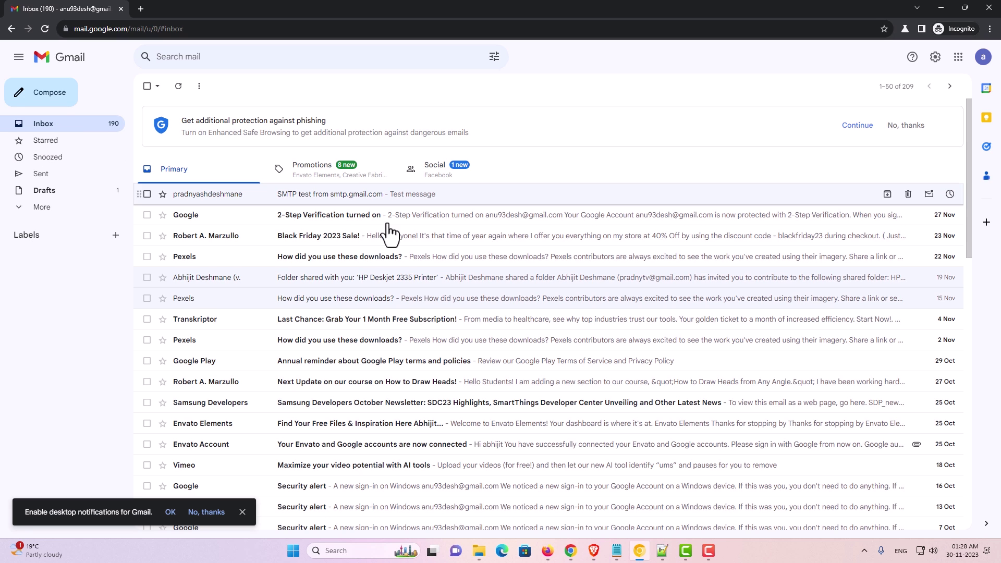
left_click(940, 7)
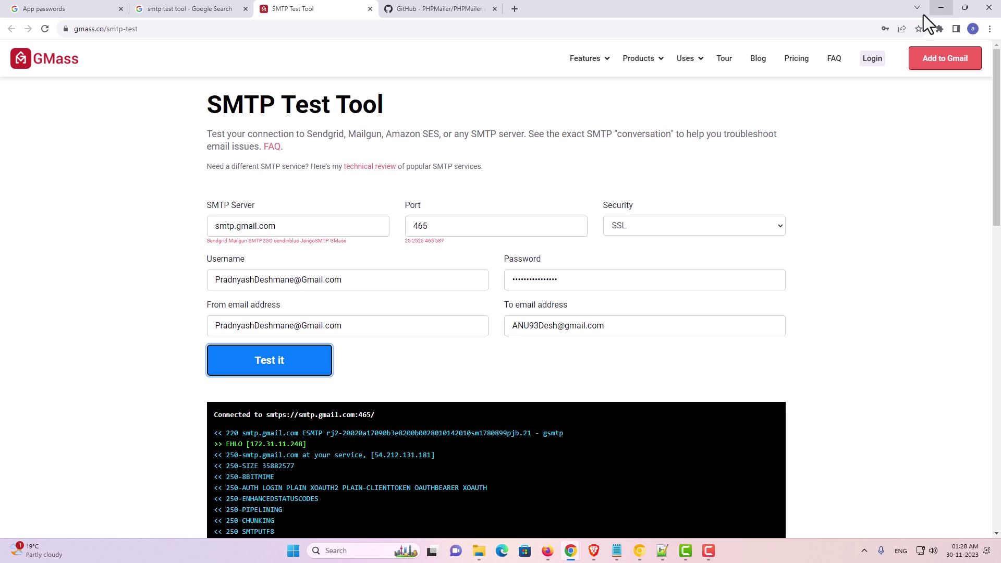
Download the PHPMailer 5.2-stable repository as a ZIP via Code > Download ZIP, then minimize Chrome.
left_click(445, 9)
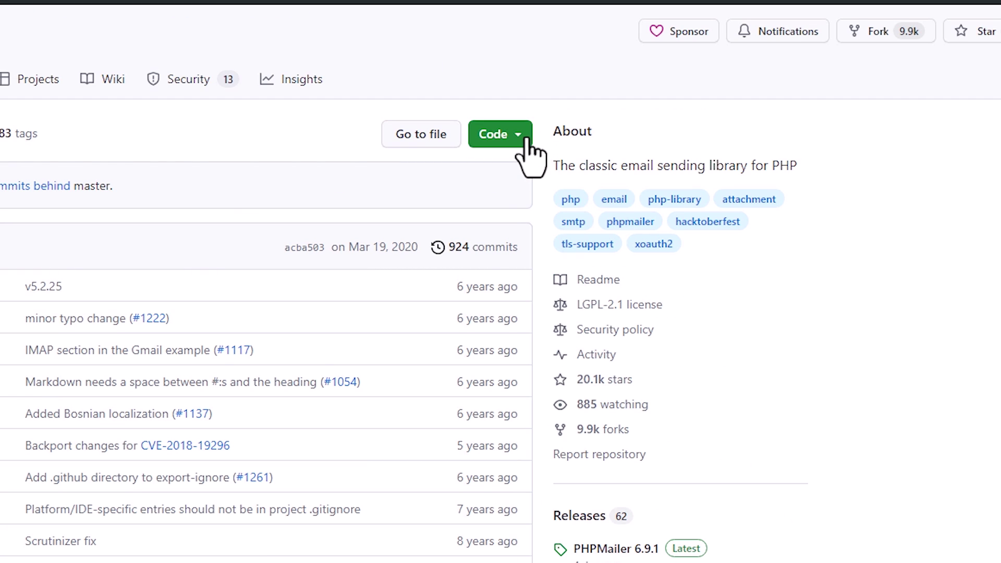
left_click(528, 155)
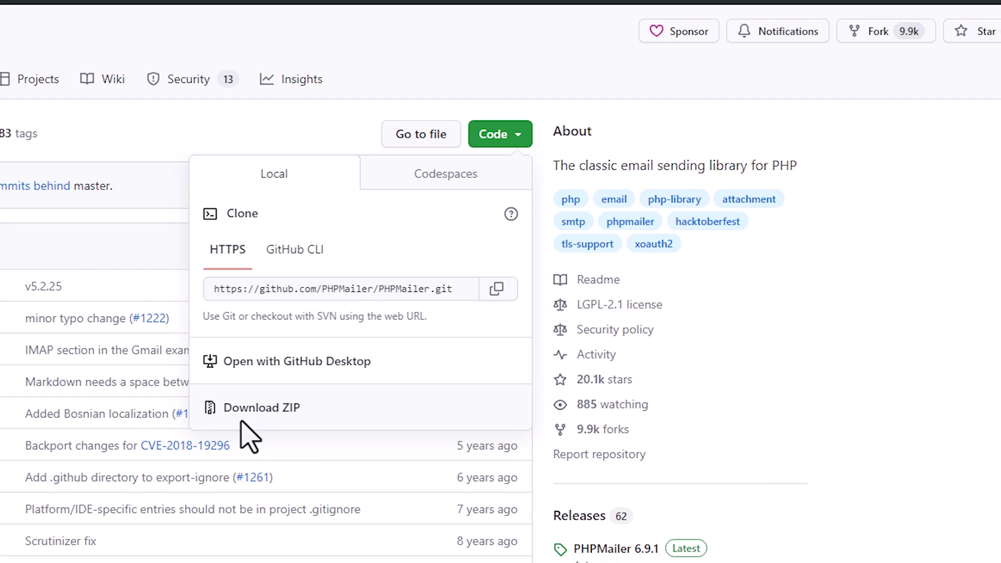
left_click(273, 413)
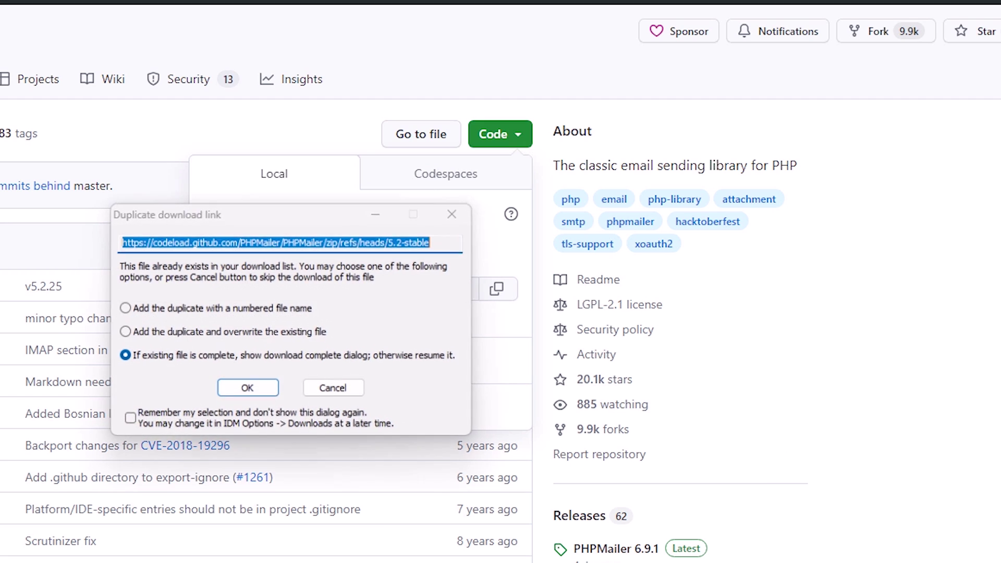
left_click(263, 392)
left_click(426, 384)
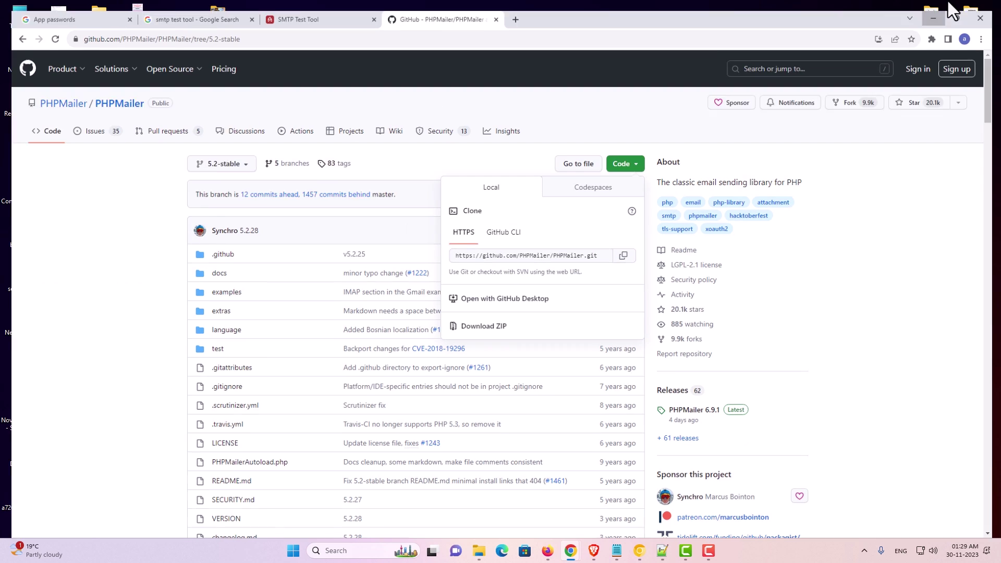
left_click(943, 6)
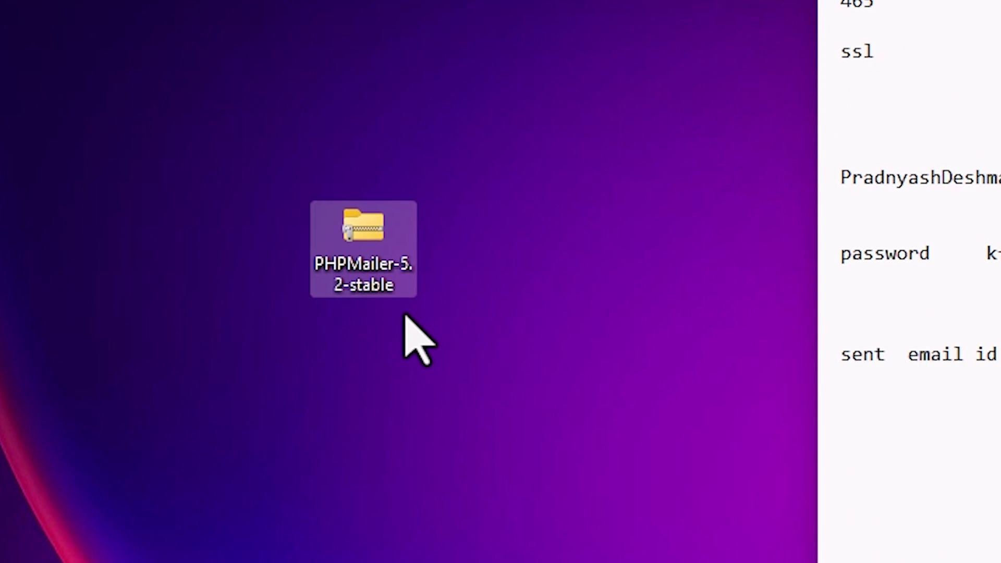
Minimise Notepad, select the PHPMailer-5.2-stable zip on the desktop and switch to the Plesk File Manager.
left_click(990, 7)
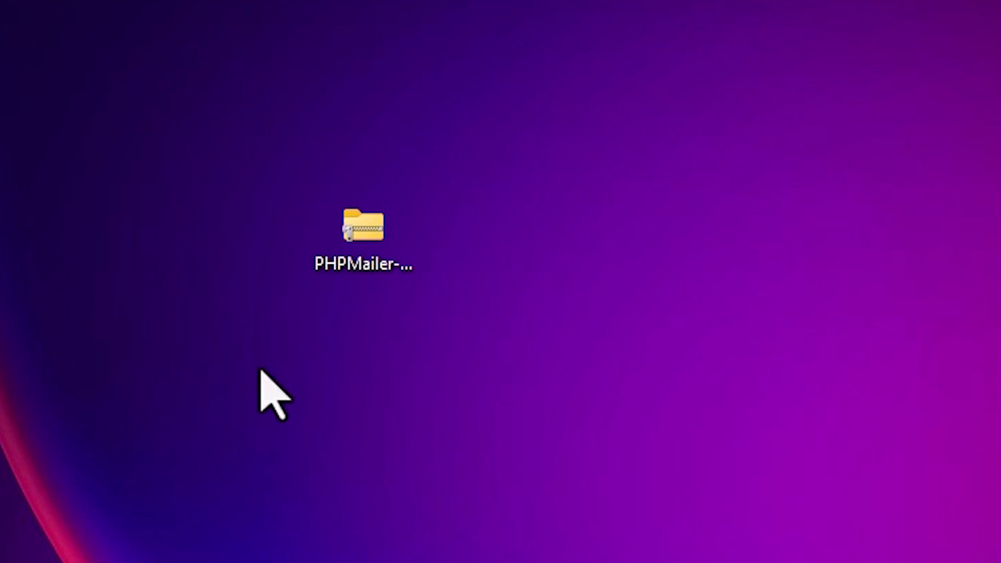
left_click(249, 106)
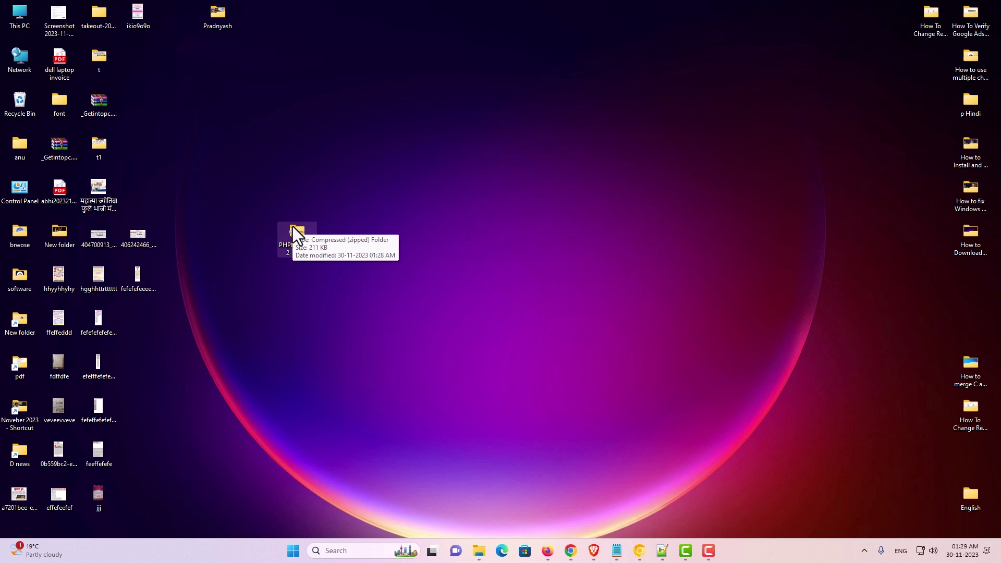
left_click_drag(293, 231, 214, 198)
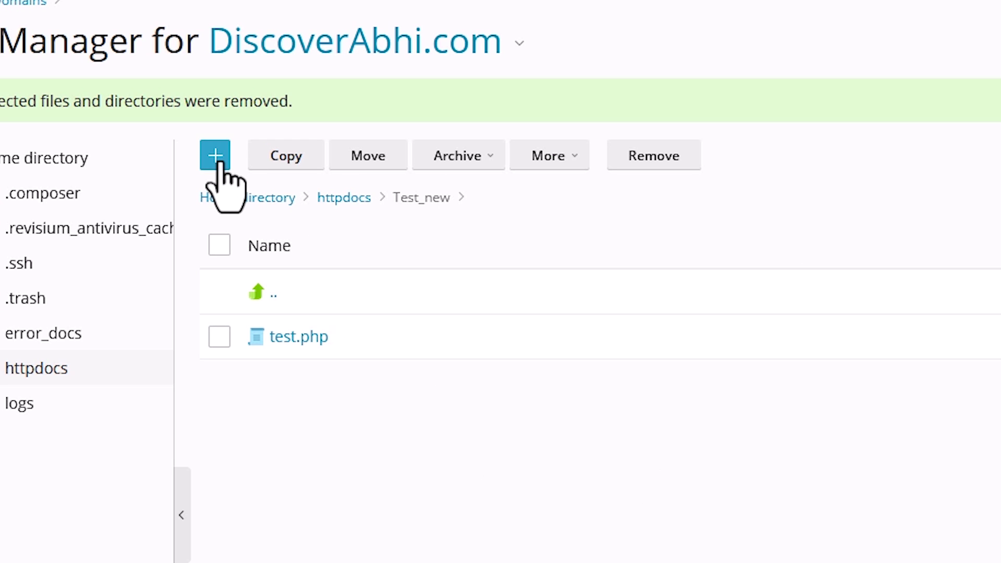
Upload PHPMailer-5.2-stable.zip from the Desktop into httpdocs/Test_new and dismiss the upload notice.
left_click(221, 167)
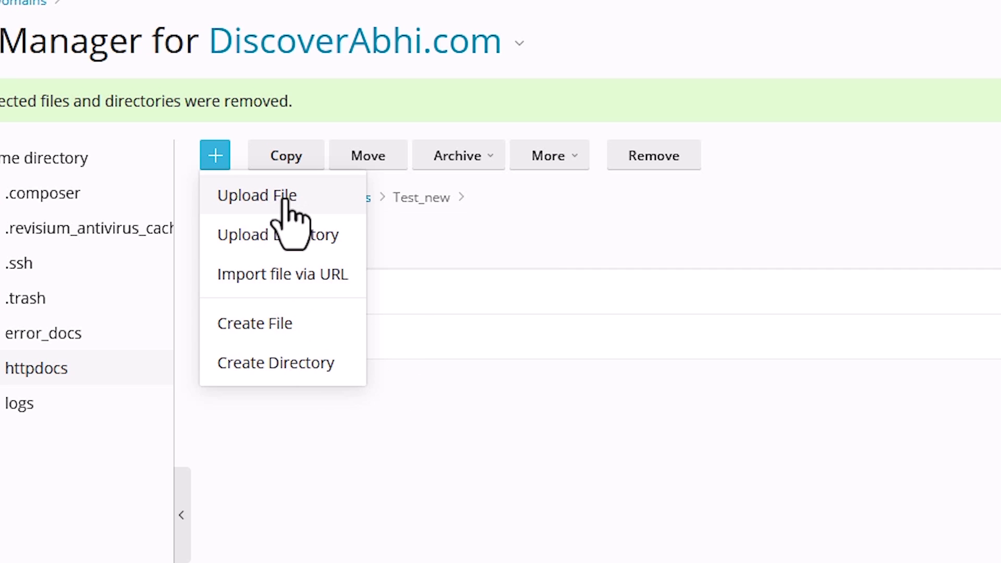
left_click(287, 200)
scroll(588, 318, "down", 5)
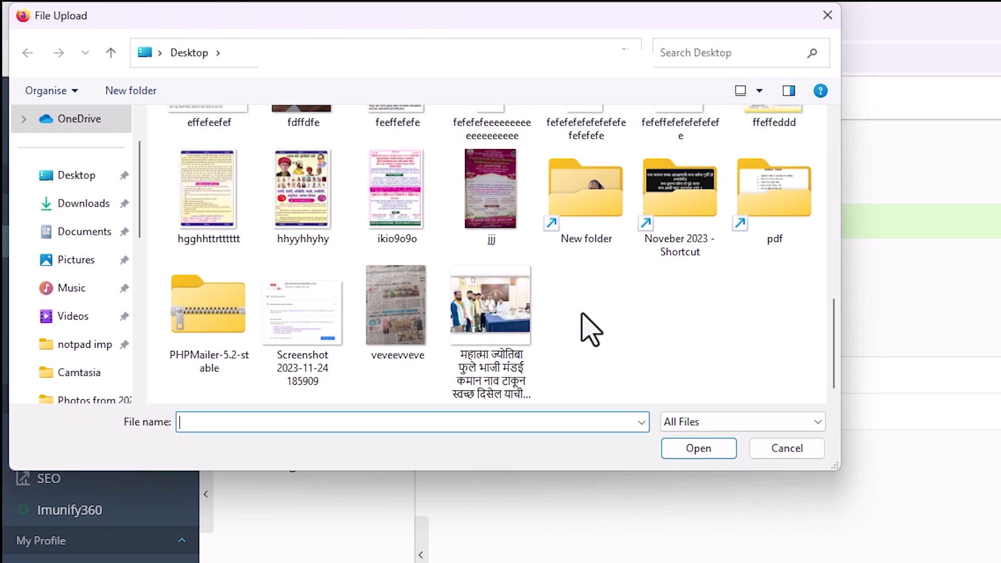
left_click(205, 333)
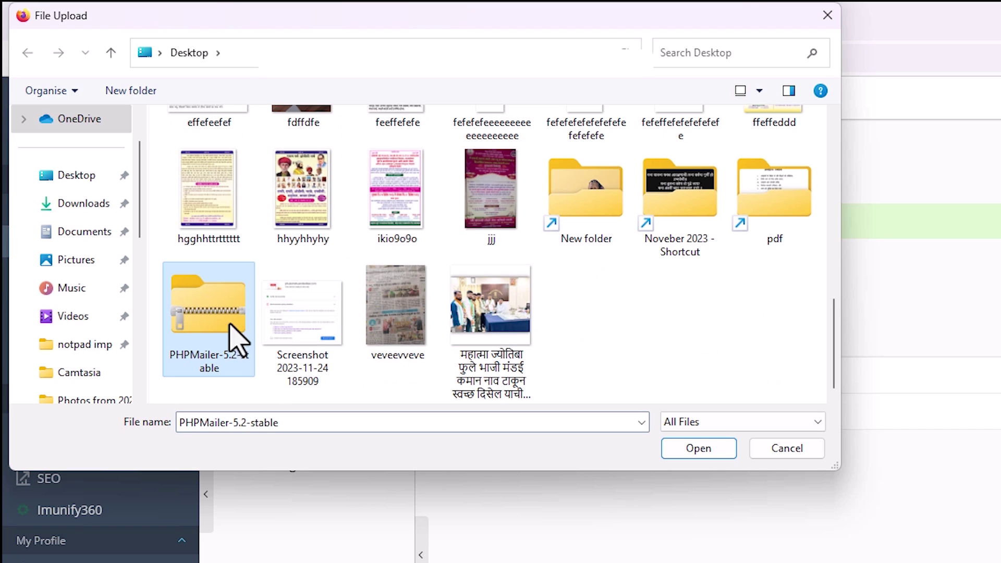
left_click(699, 448)
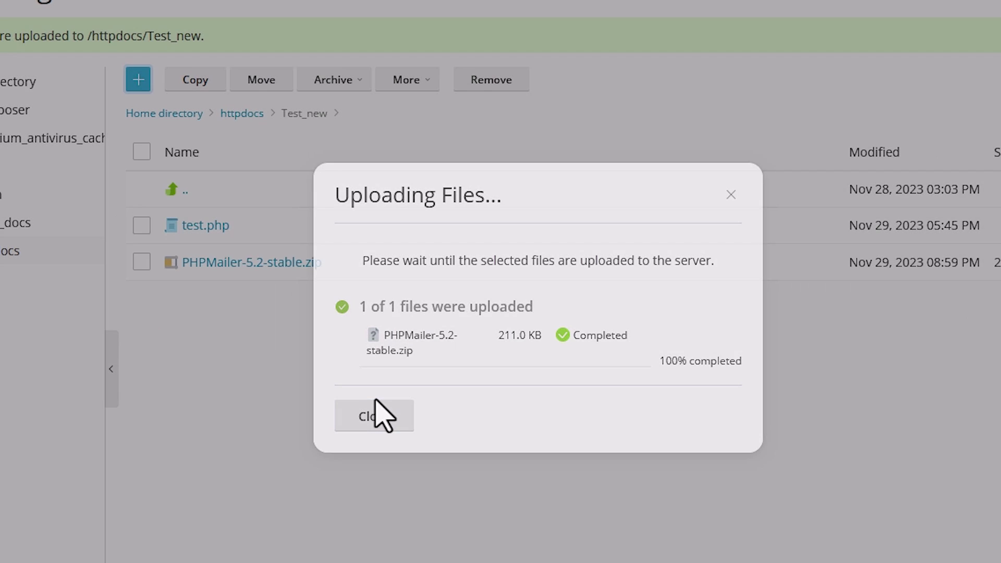
left_click(374, 418)
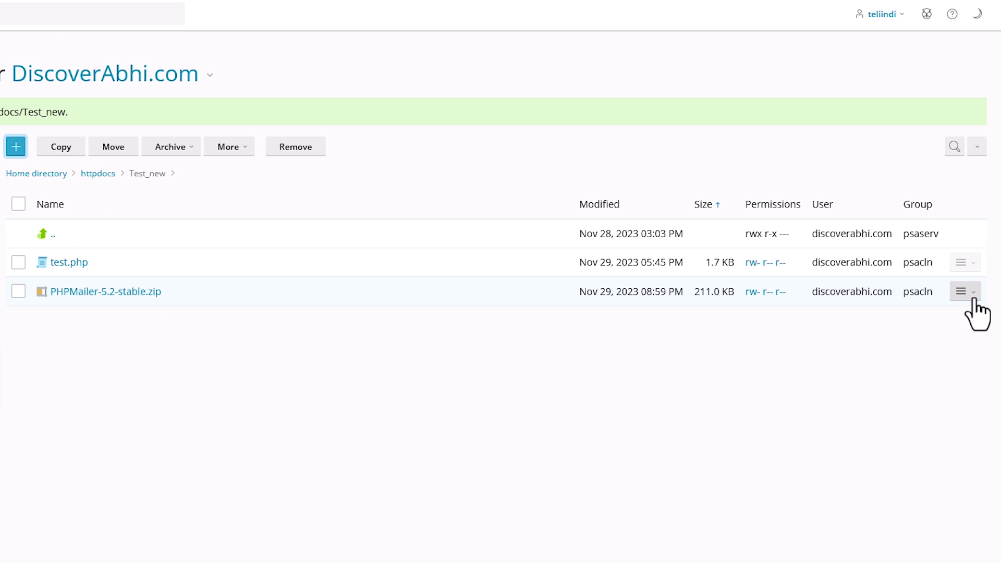
Extract PHPMailer-5.2-stable.zip into /httpdocs/Test_new via the row's Extract Files action.
left_click(962, 291)
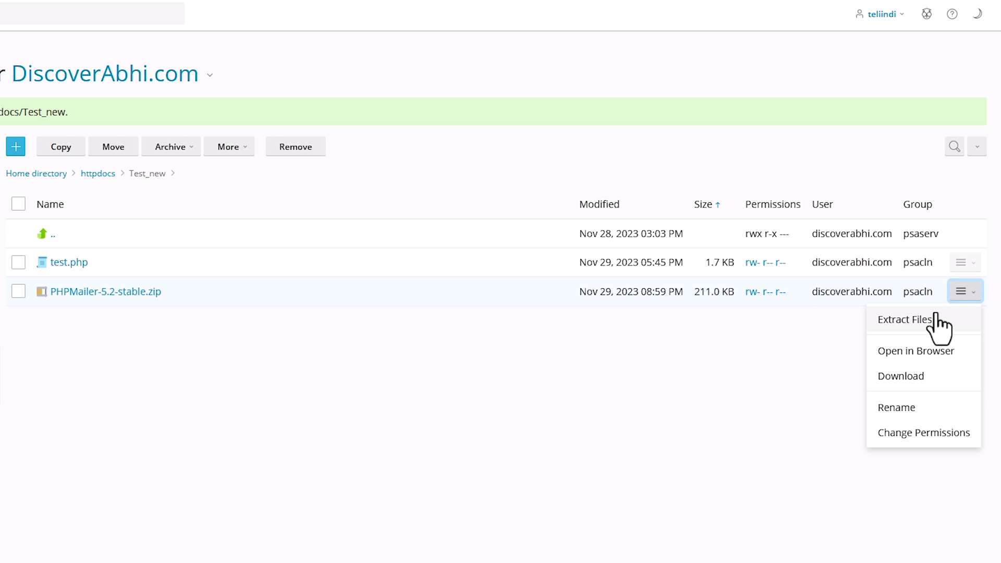
left_click(891, 317)
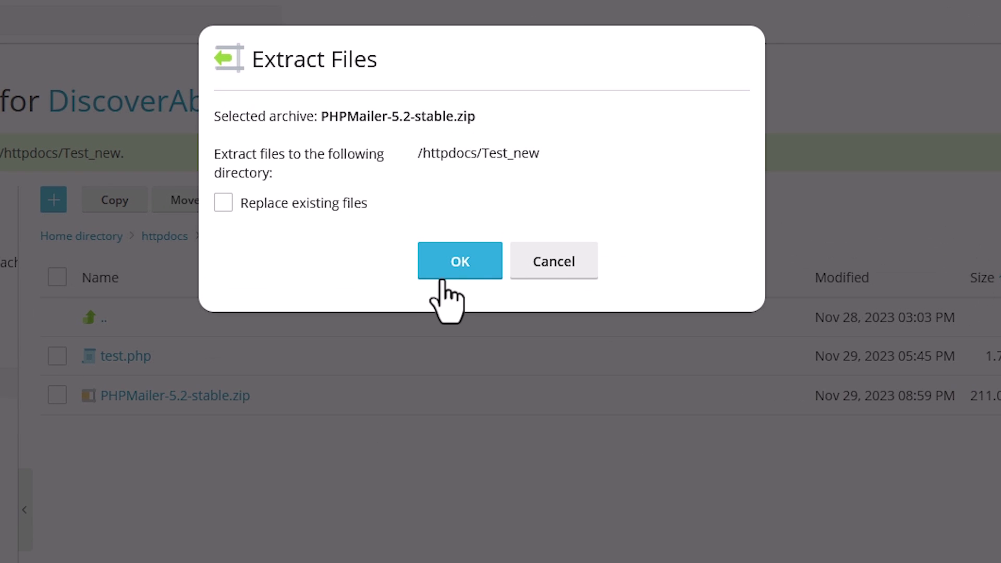
left_click(448, 273)
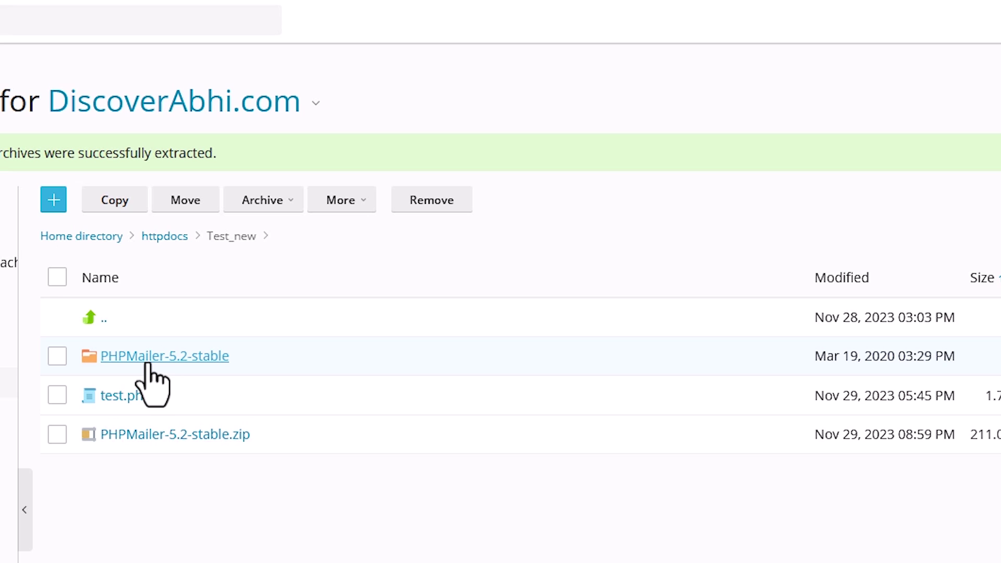
Rename the extracted PHPMailer-5.2-stable folder to PHPMailer.
left_click(67, 360)
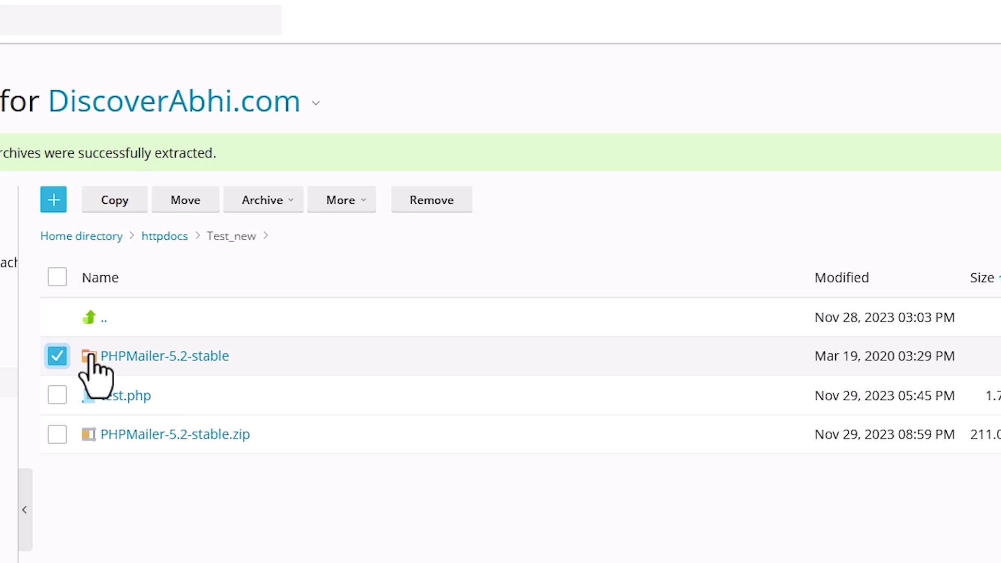
left_click(944, 358)
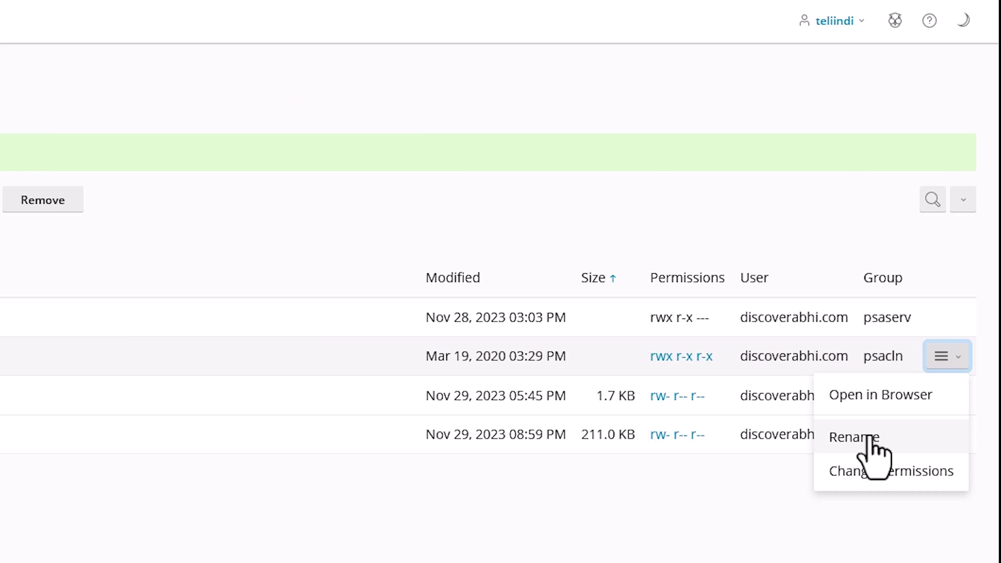
left_click(860, 438)
type("PHPMailer")
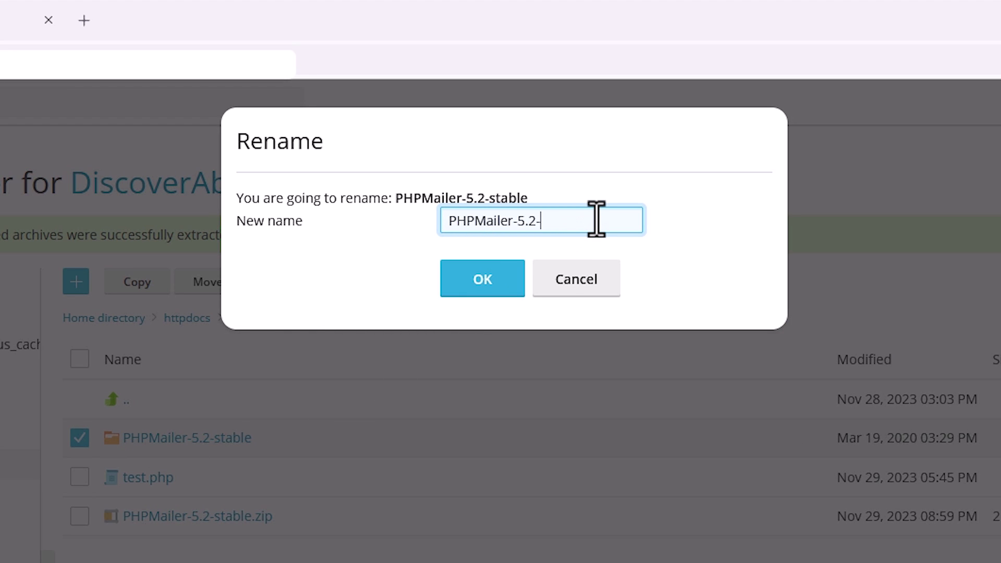
left_click(475, 278)
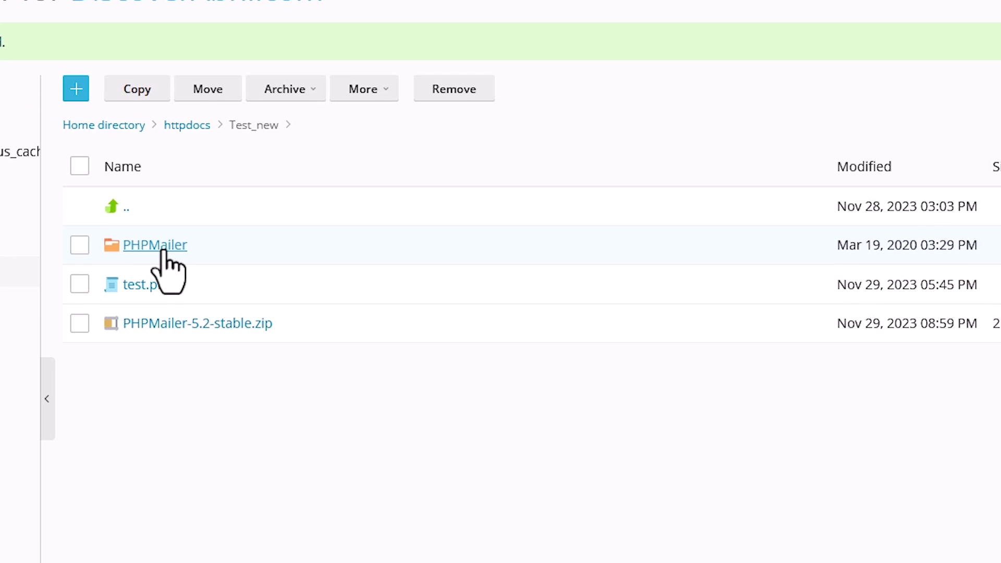
Look inside the PHPMailer folder, then return to the Test_new listing.
left_click(166, 251)
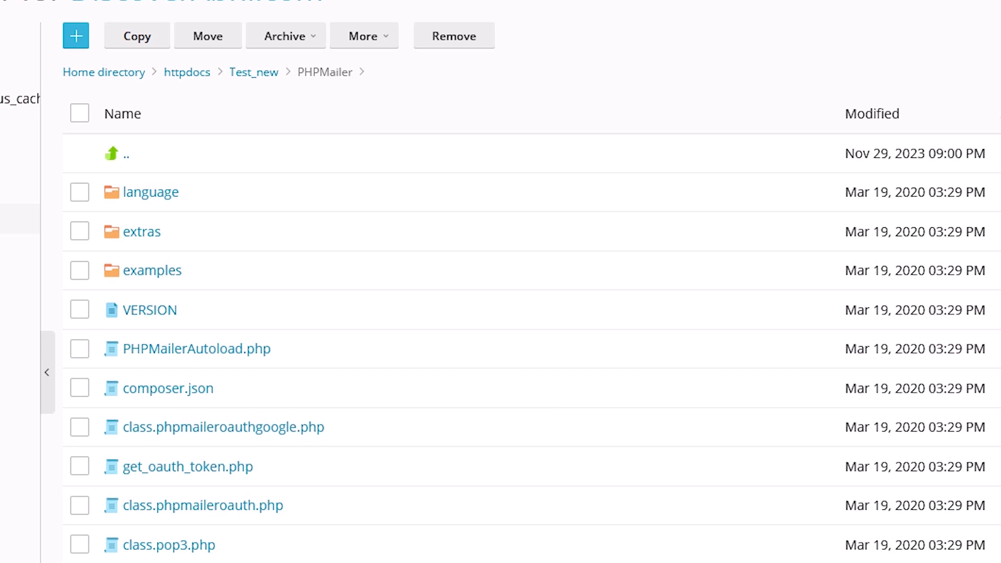
left_click(234, 75)
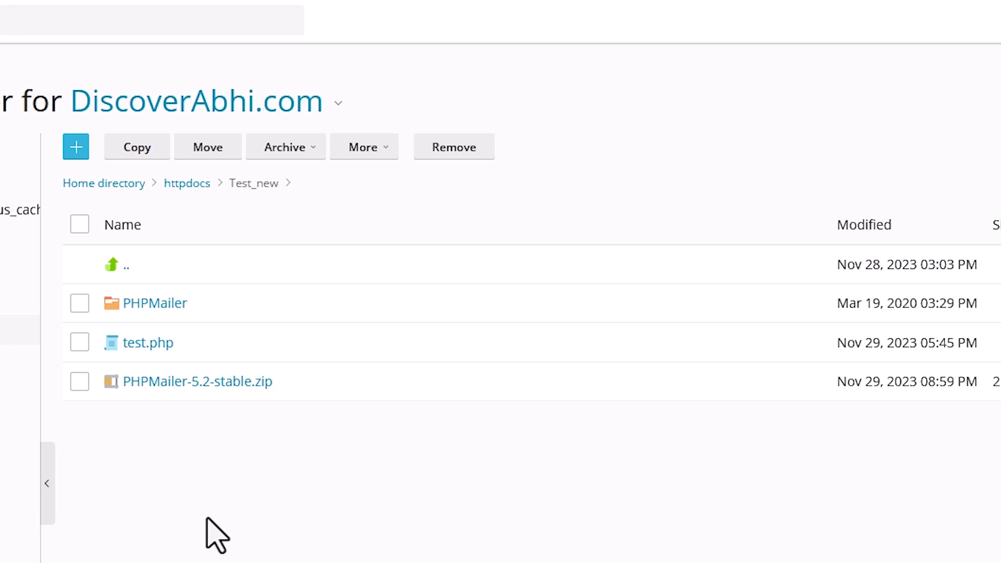
Create a new empty file named mail.php in the Test_new folder.
right_click(153, 427)
key("Escape")
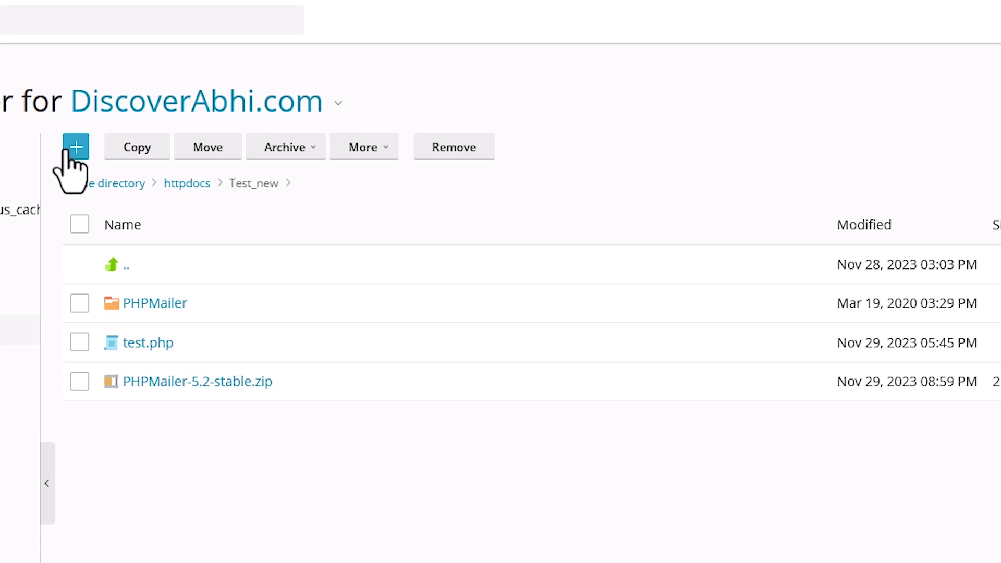
left_click(74, 153)
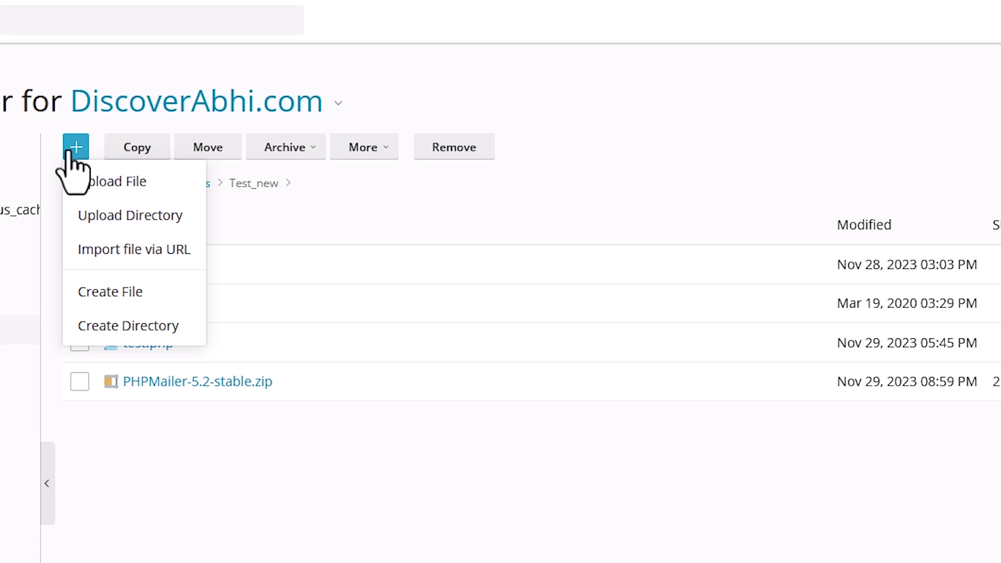
left_click(139, 302)
type("mail.php")
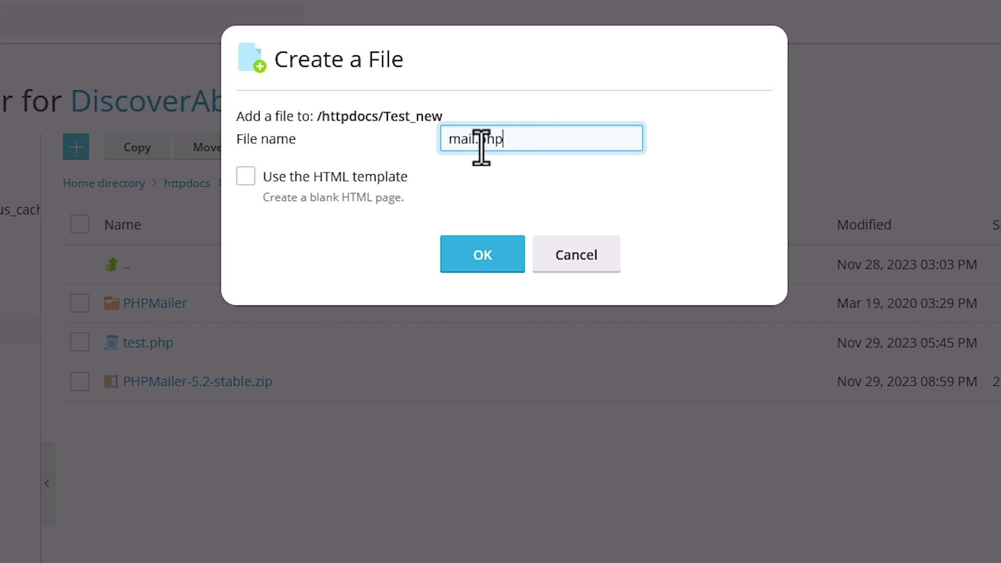
left_click(487, 258)
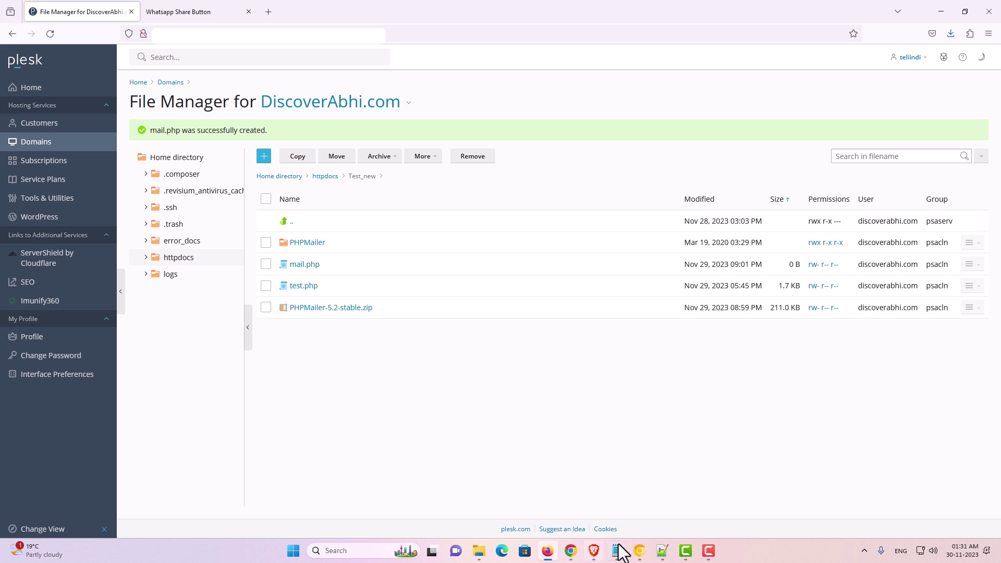
Copy the 'A Simple Example' code from the GitHub PHPMailer README and return to Plesk.
mouse_move(571, 551)
left_click(642, 513)
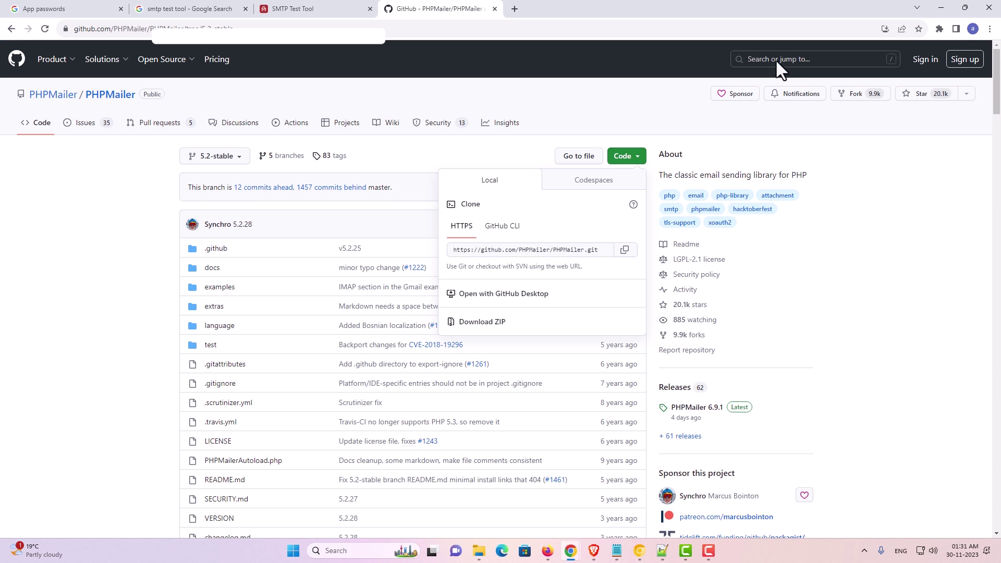
left_click(148, 293)
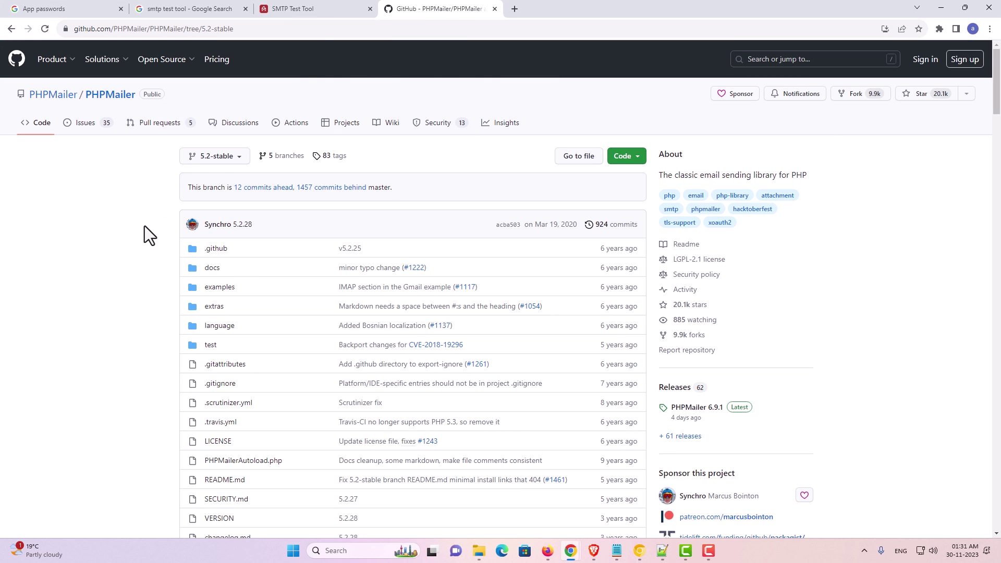
scroll(140, 250, "down", 2)
scroll(140, 250, "down", 4)
scroll(140, 249, "down", 3)
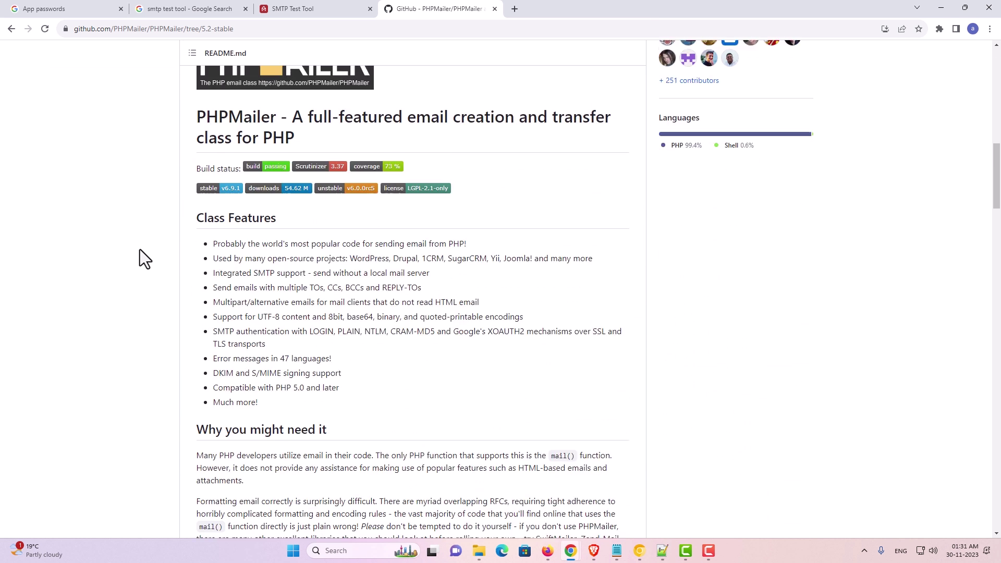
scroll(140, 249, "down", 4)
scroll(141, 250, "down", 5)
scroll(140, 250, "down", 4)
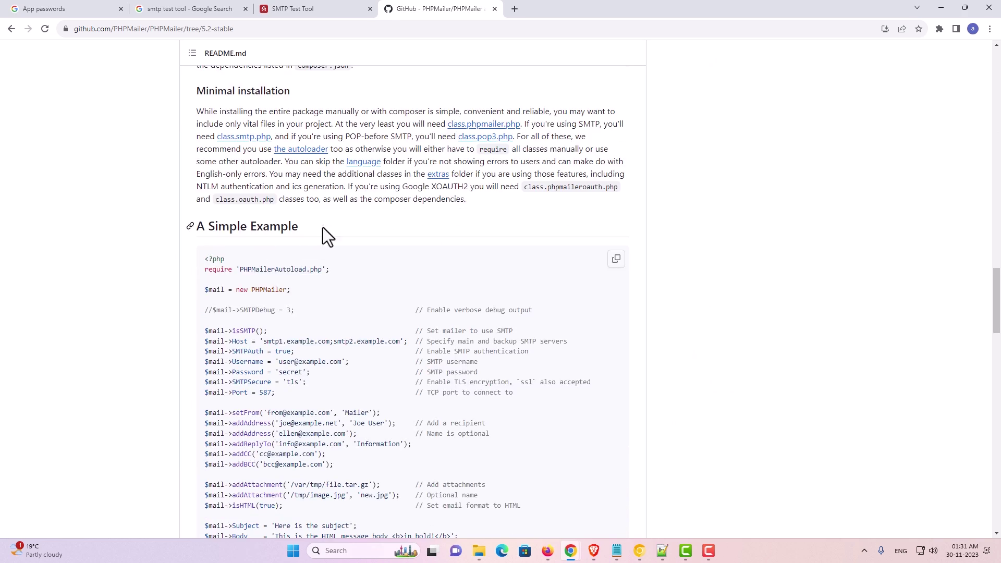
scroll(289, 311, "down", 2)
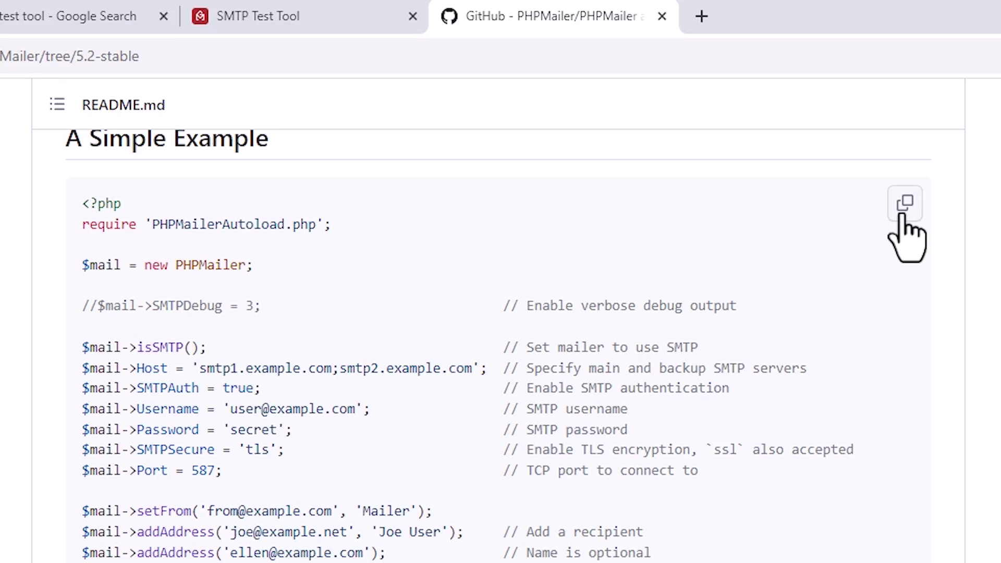
left_click(906, 206)
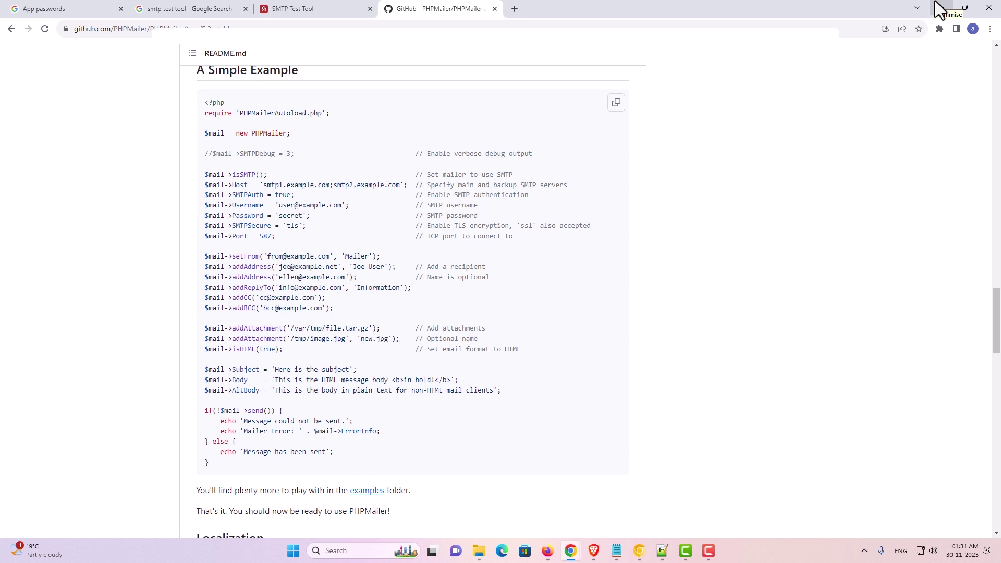
left_click(935, 0)
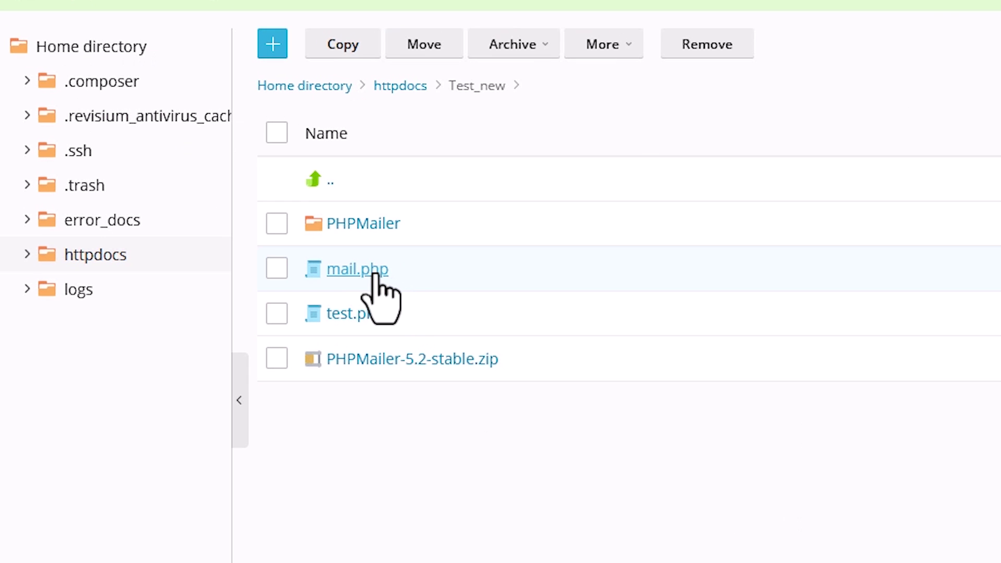
Paste the PHPMailer example into mail.php, add closing lines with ?> at the end, and save.
left_click(373, 274)
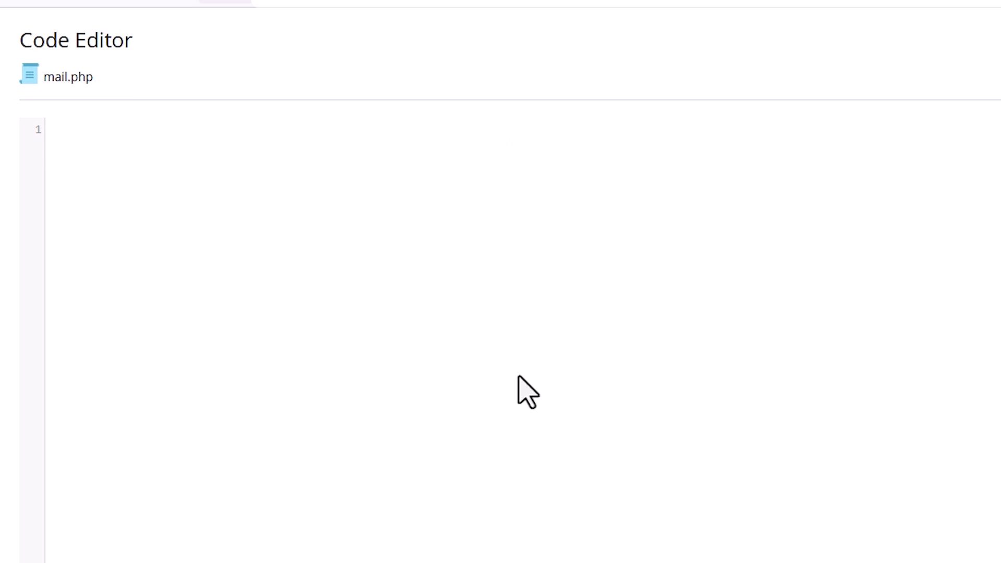
right_click(369, 339)
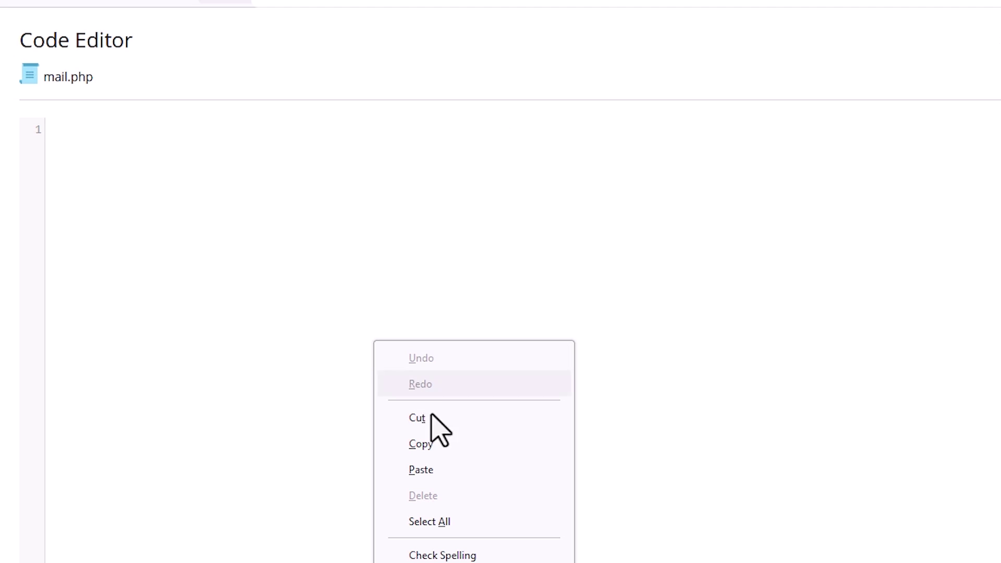
left_click(423, 470)
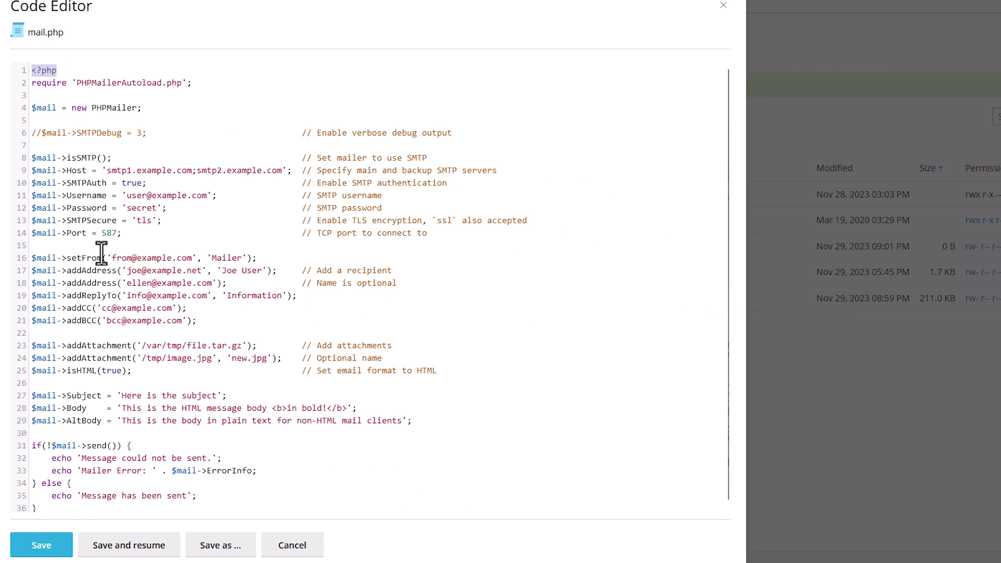
left_click(40, 503)
key("Return")
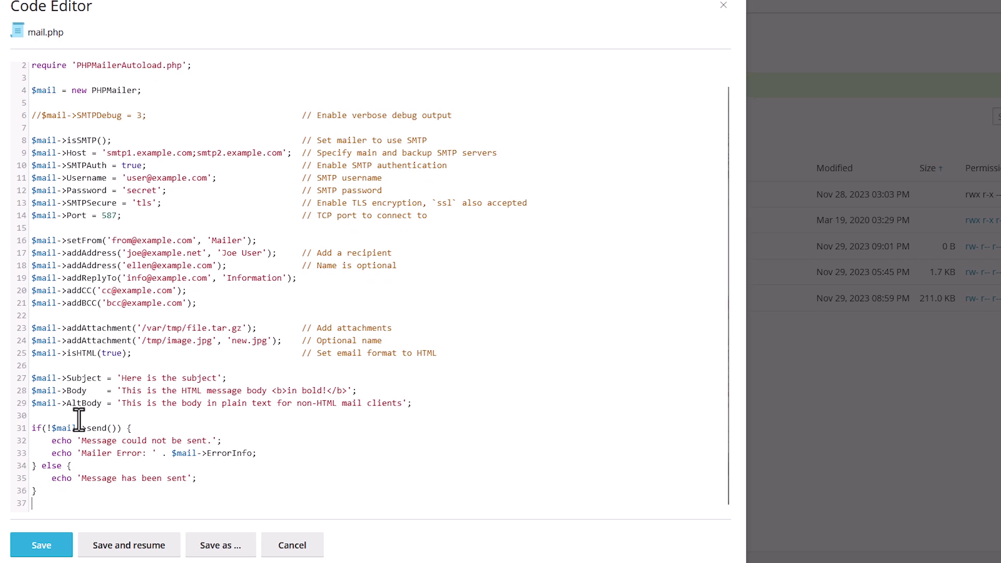
key("Return")
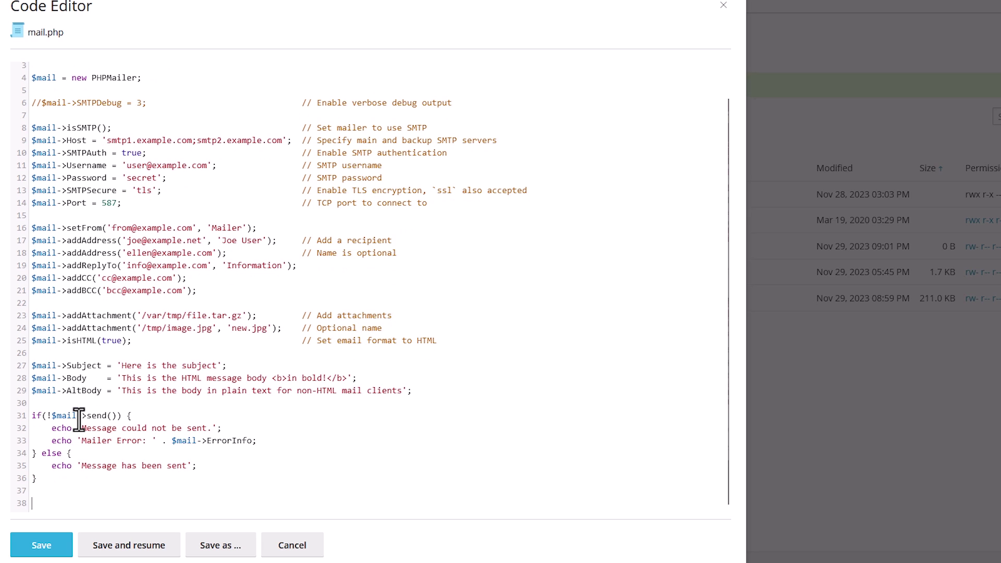
type("?>")
left_click(133, 547)
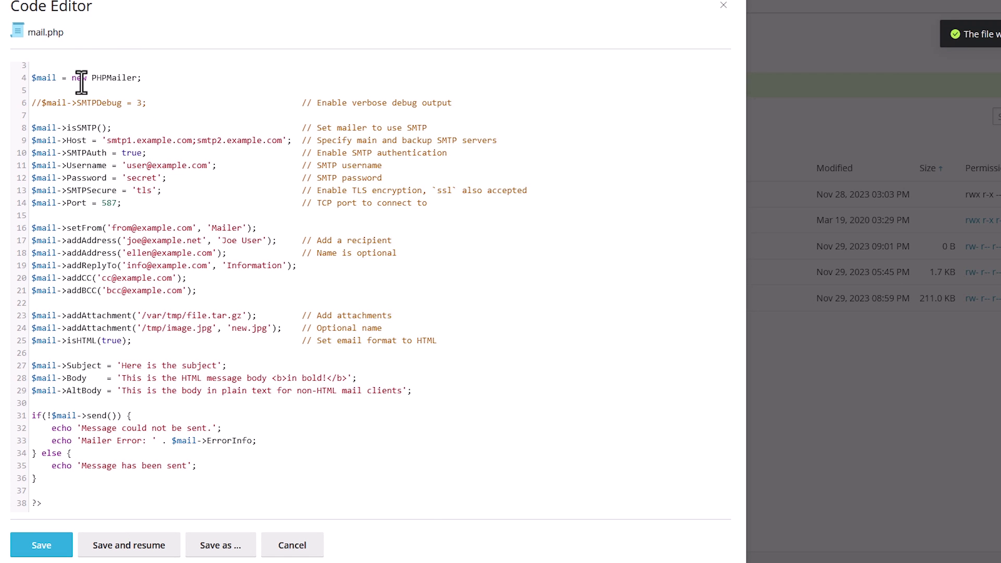
scroll(81, 82, "up", 1)
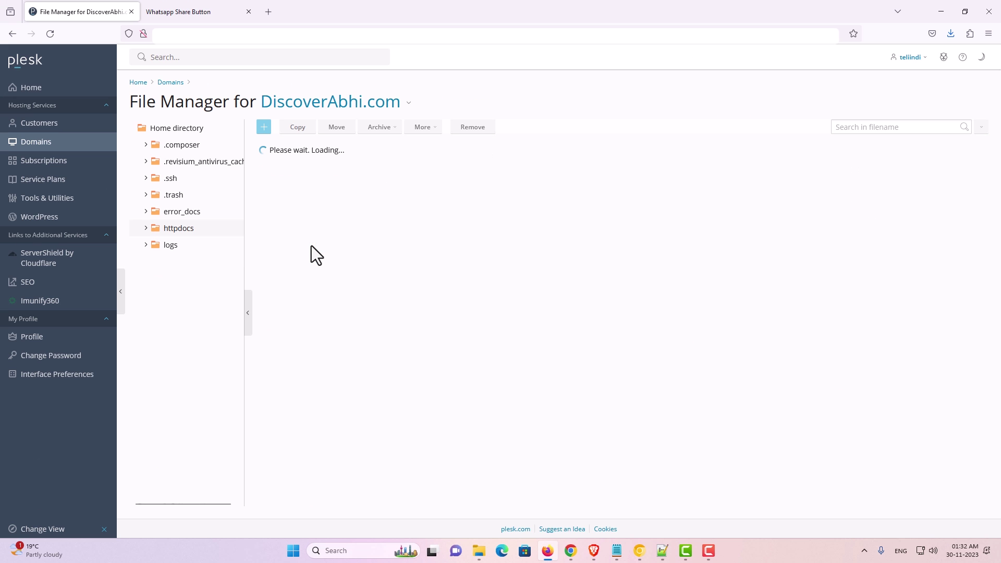
Copy the folder name PHPMailer from its Rename dialog without changing it.
left_click(971, 217)
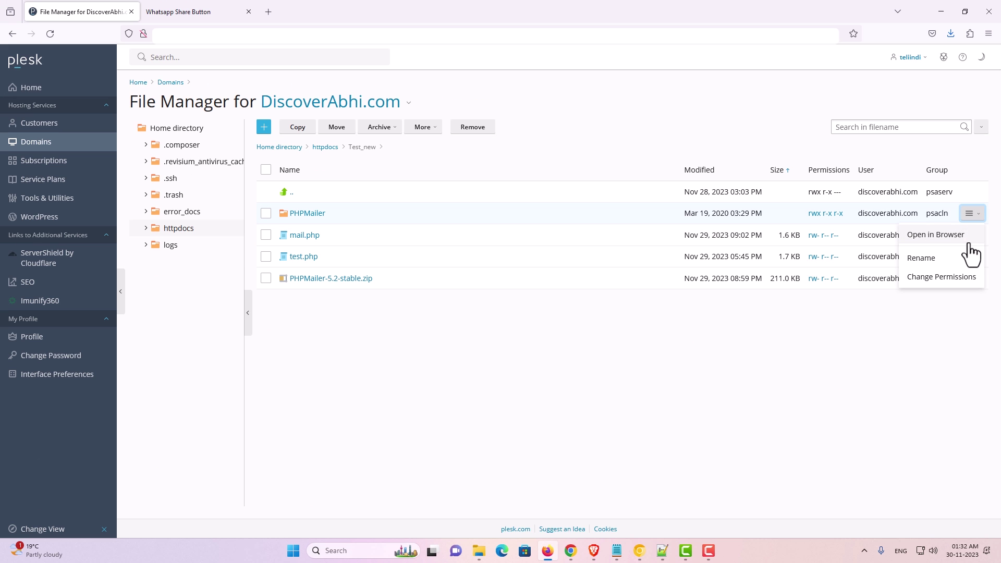
left_click(884, 259)
left_click_drag(507, 122, 468, 121)
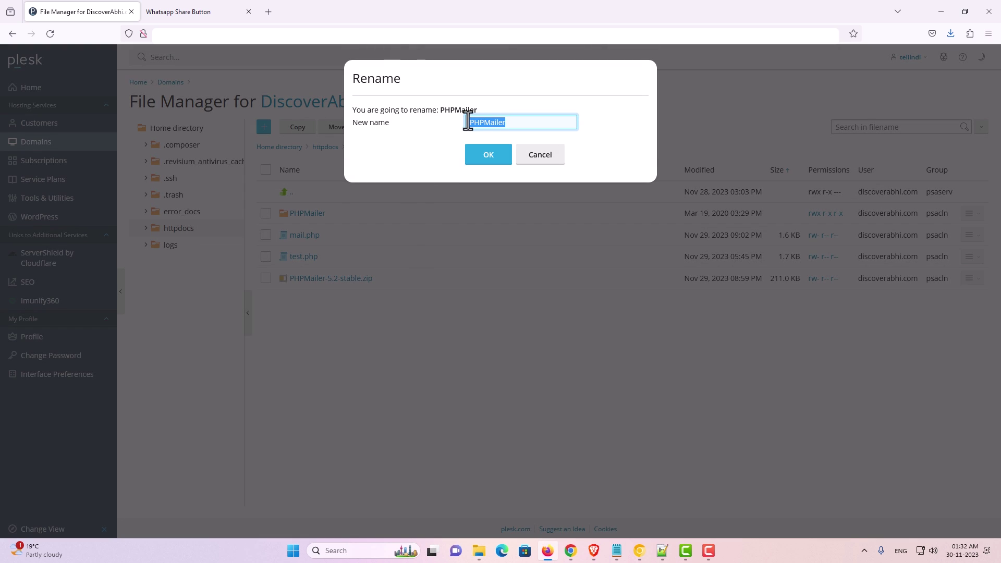
right_click(484, 122)
left_click(526, 185)
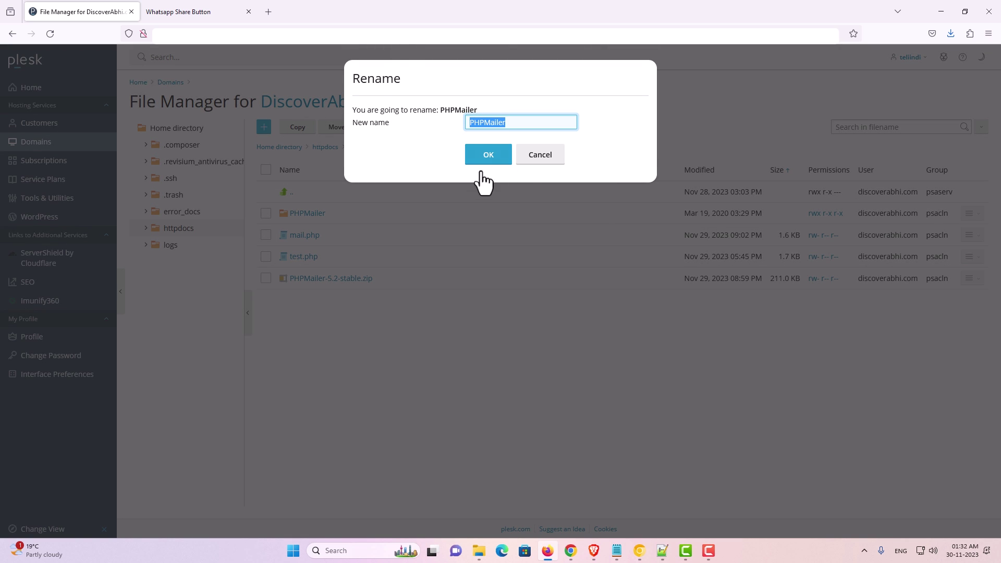
left_click(485, 157)
Change mail.php's require path to 'PHPMailer/PHPMailerAutoload.php'.
left_click(304, 237)
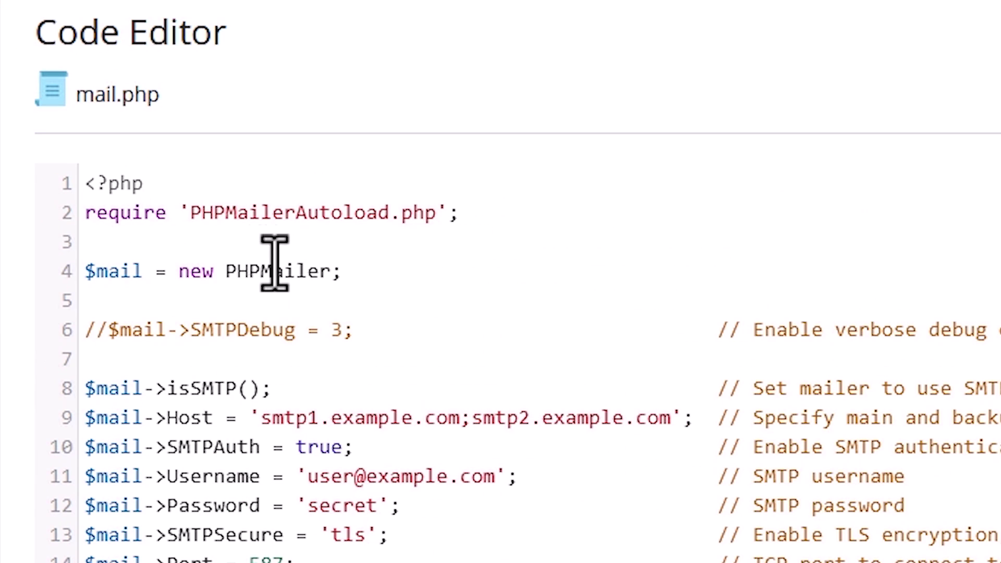
left_click(190, 213)
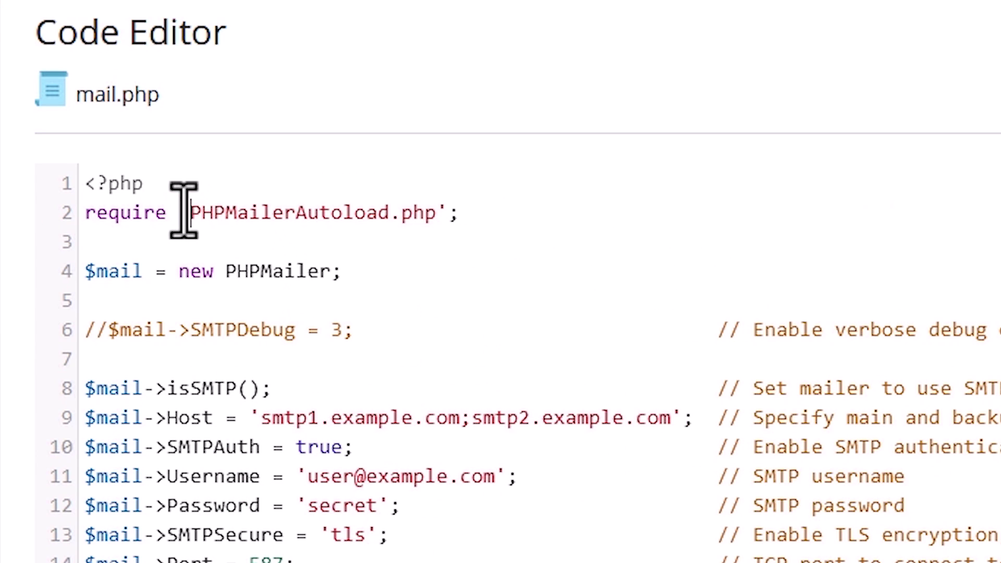
type("PHPMailer")
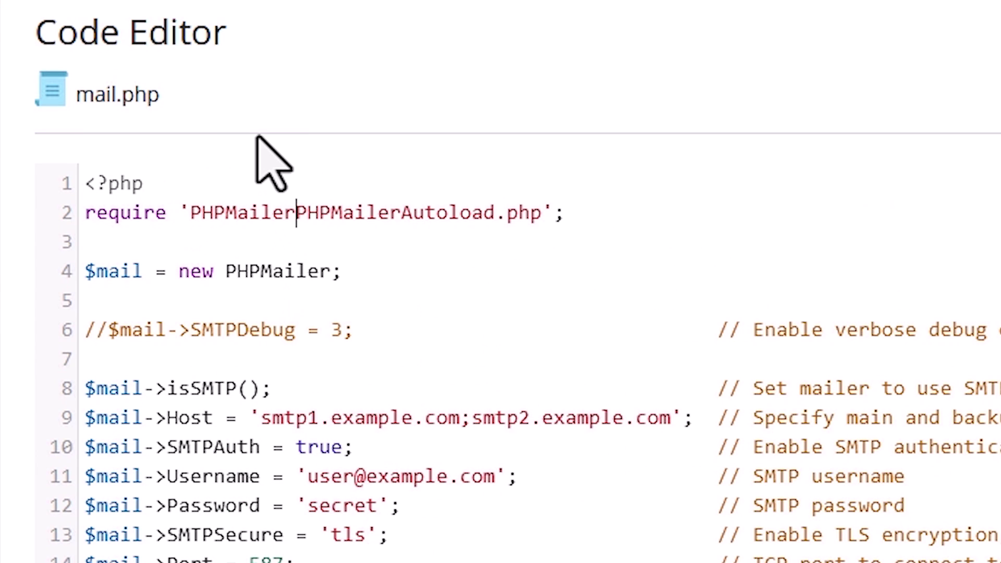
type("/")
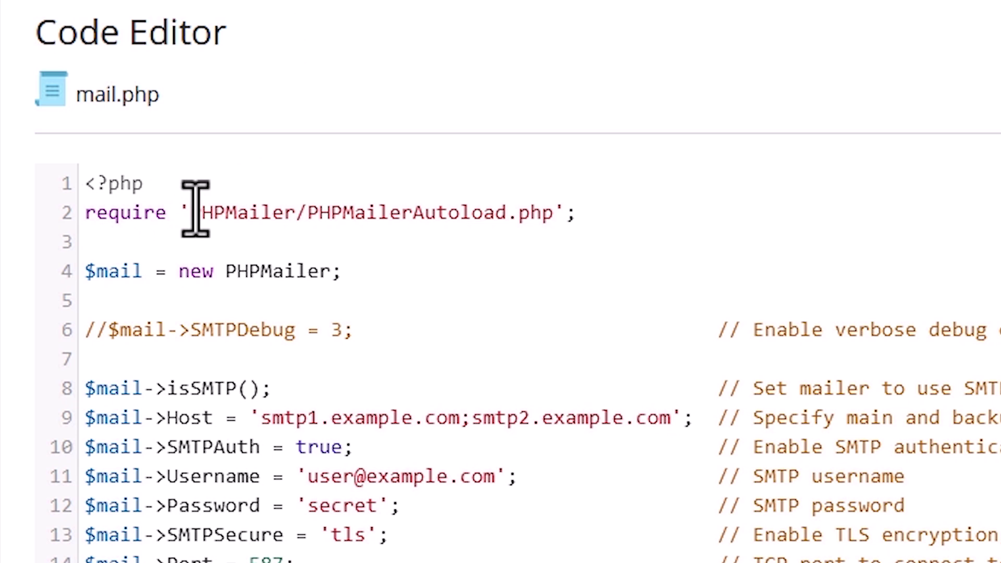
left_click_drag(196, 212, 543, 221)
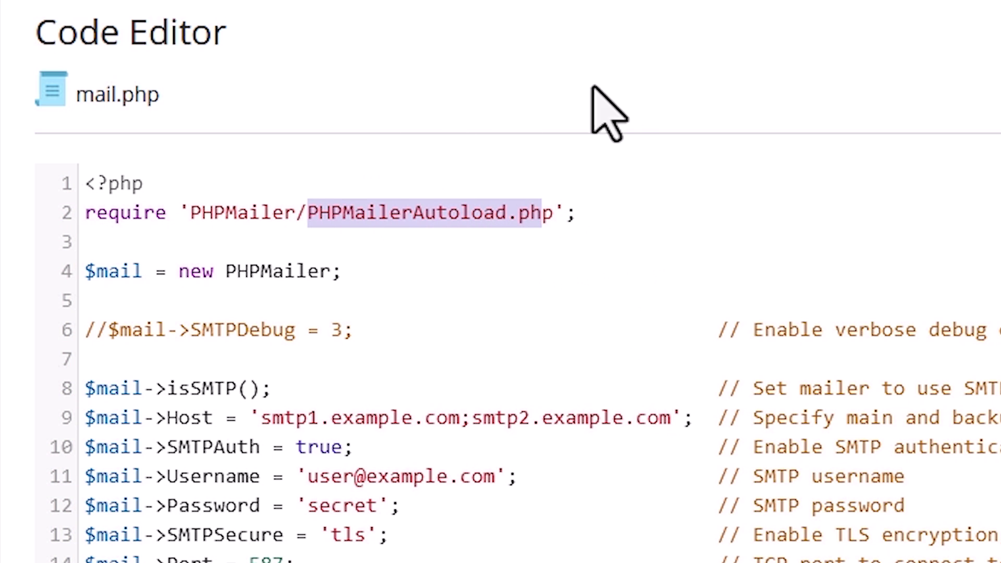
Comment out the second recipient, reply-to, CC, BCC and both attachment lines with //.
left_click(142, 365)
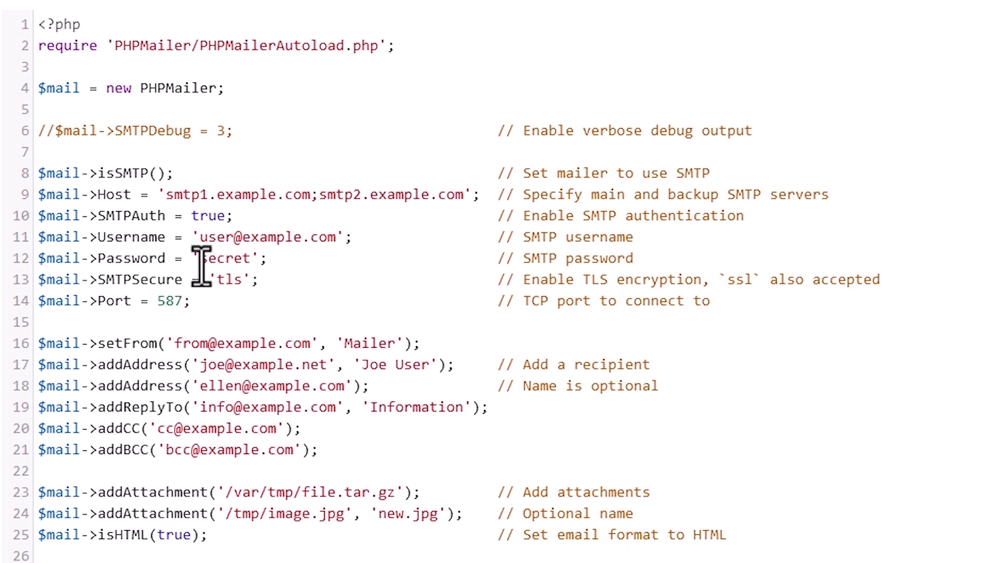
type("//")
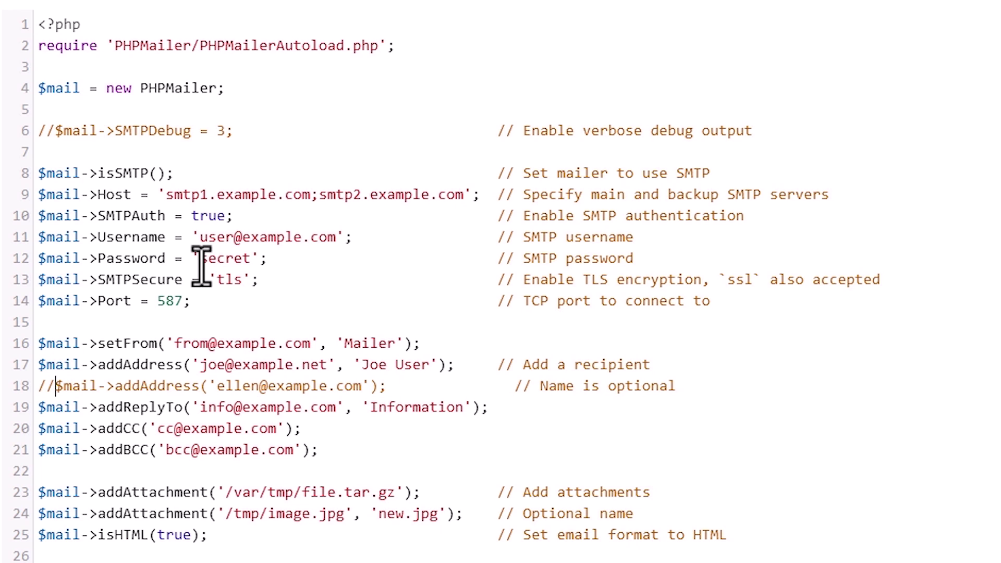
key("Home")
type("/")
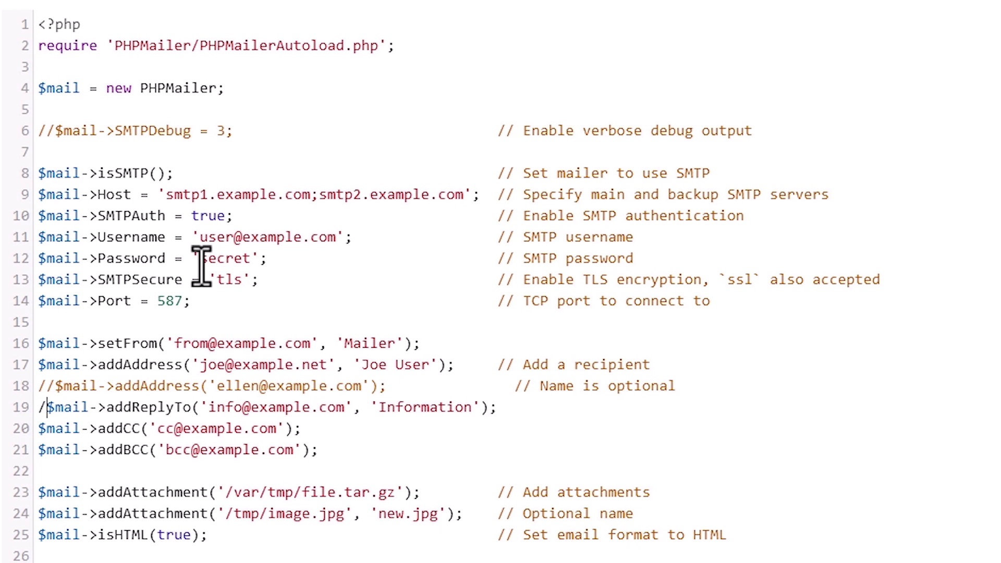
type("///")
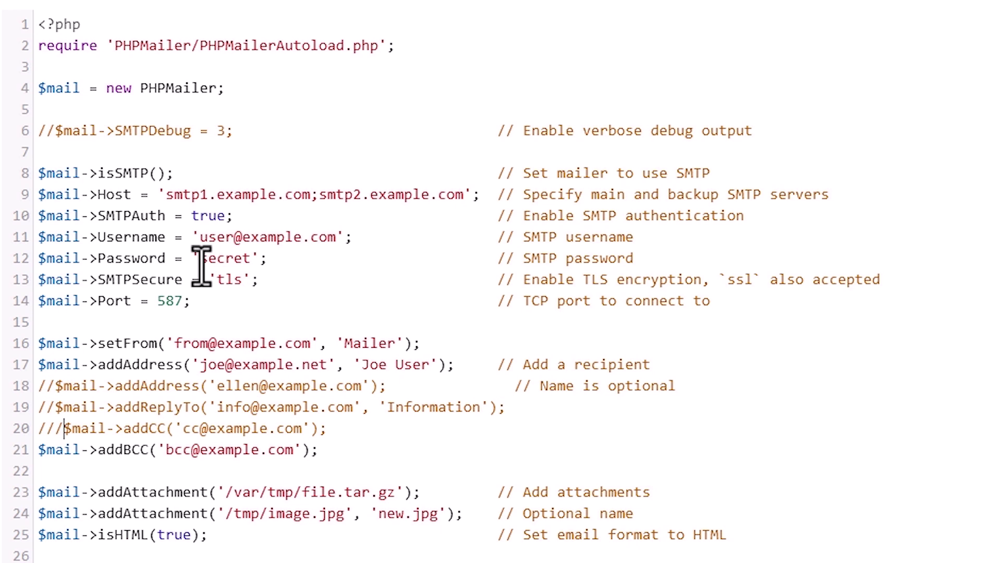
key("Home")
type("//")
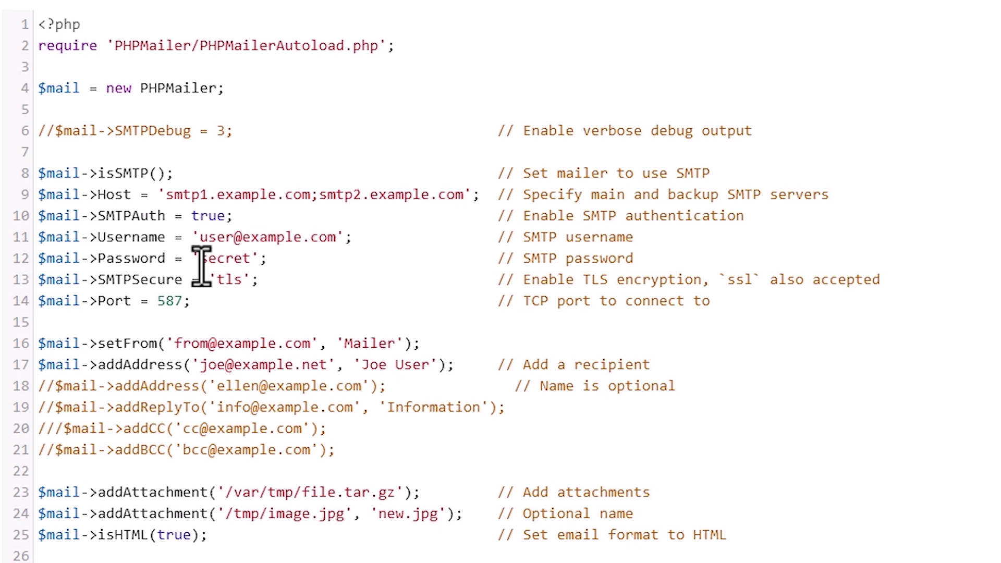
type("//")
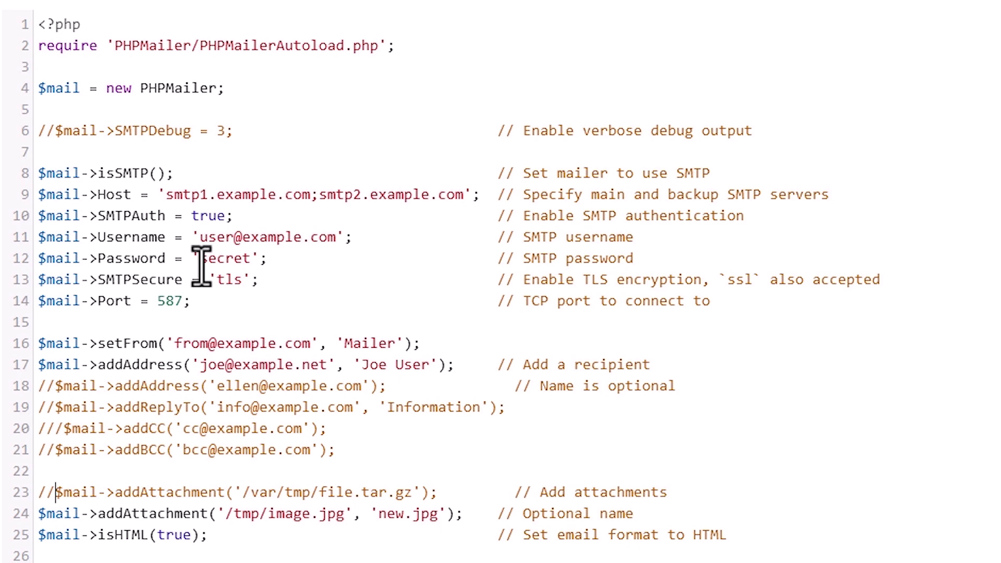
key("Down")
key("Home")
type("//")
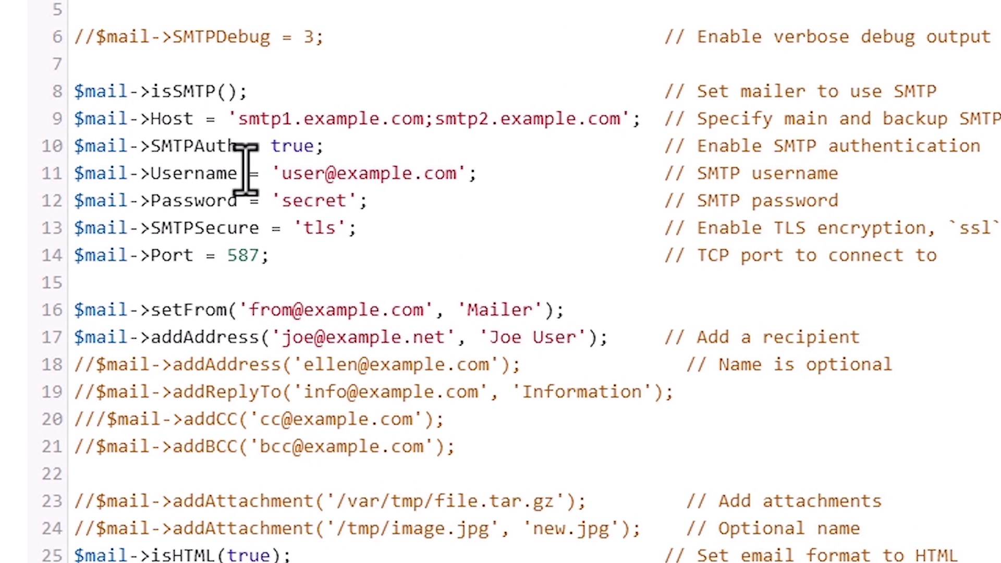
Replace the example host on line 9 with smtp.gmail.com copied from the notes.
left_click(195, 209)
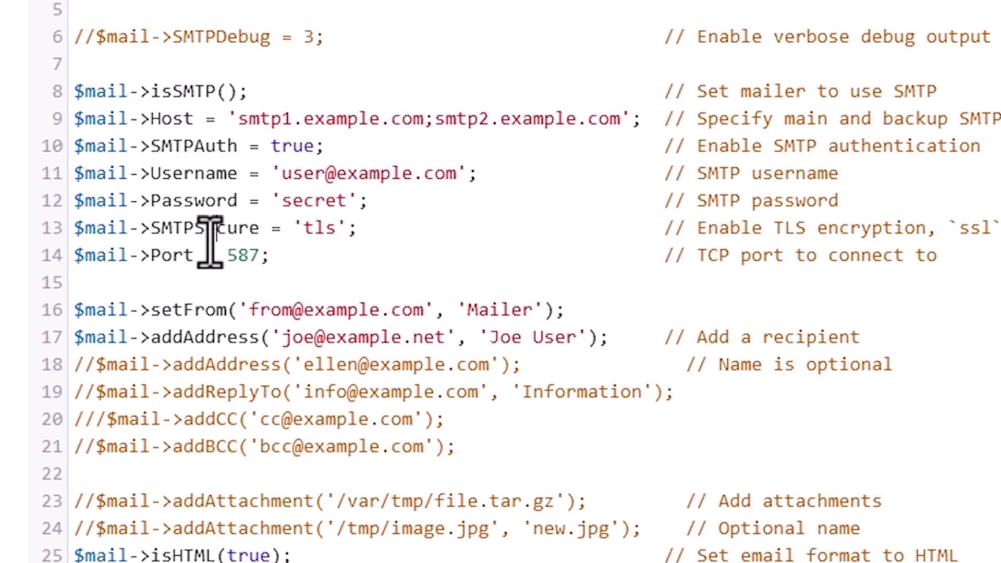
left_click(173, 260)
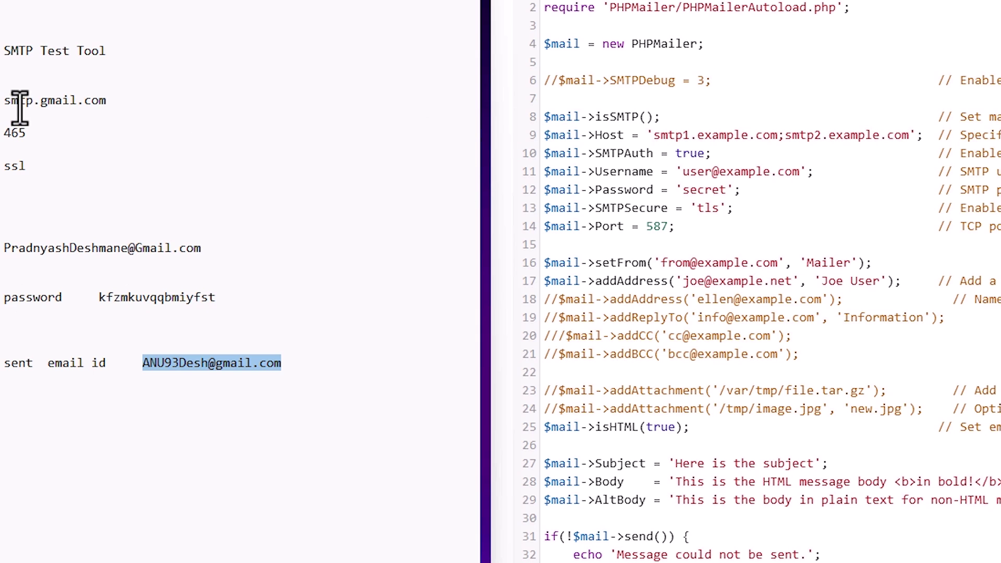
left_click(6, 101)
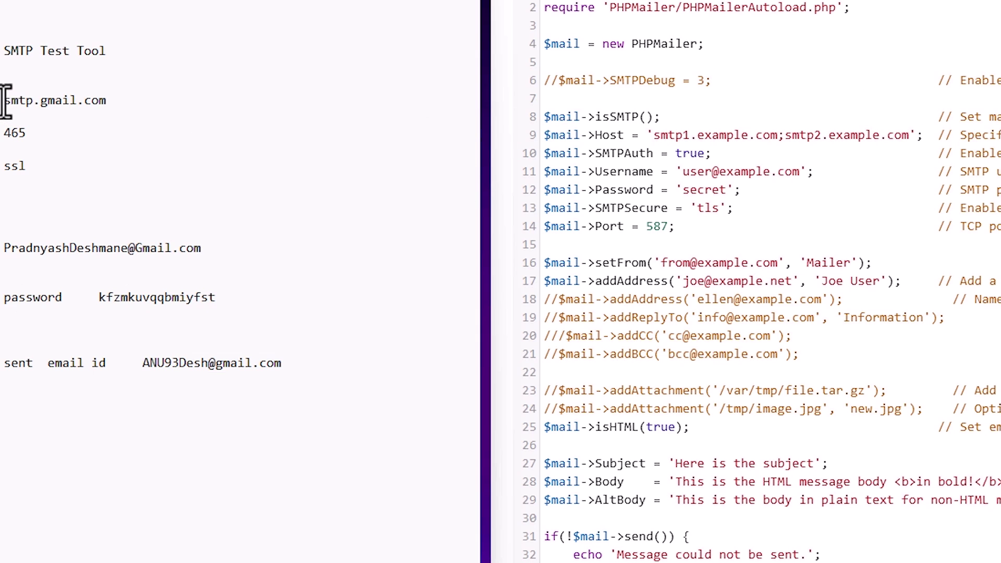
left_click_drag(7, 100, 128, 103)
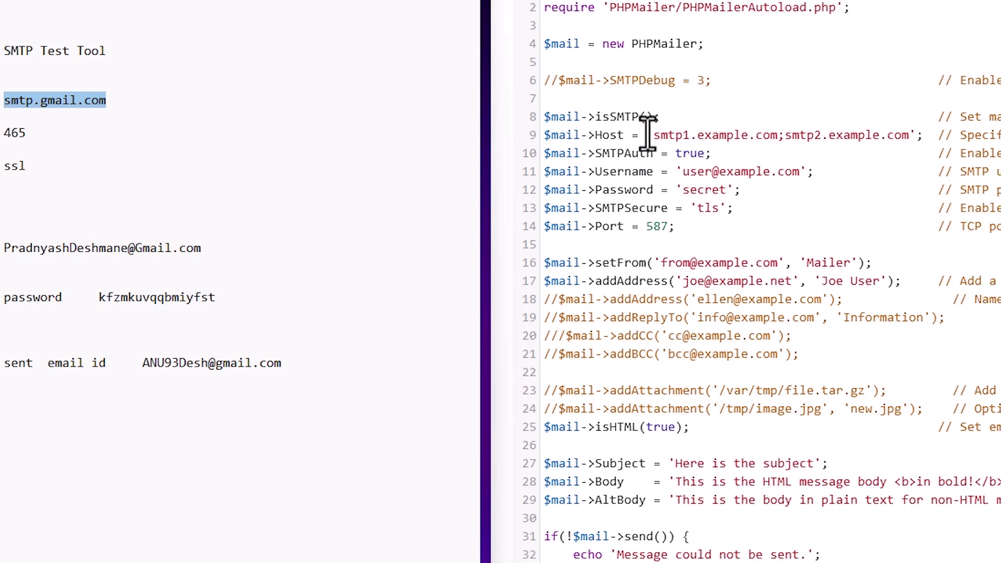
left_click_drag(654, 135, 909, 135)
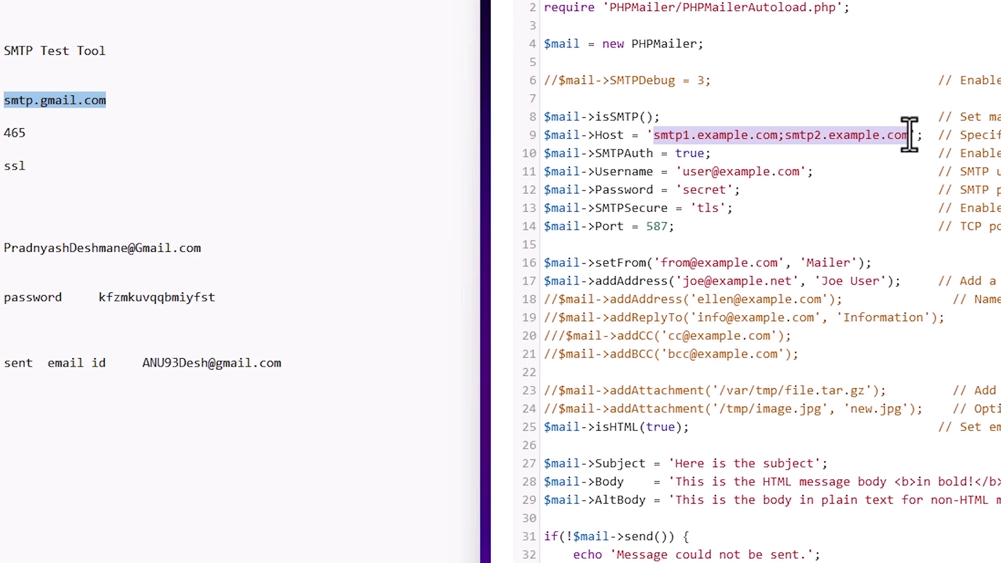
key("ctrl+v")
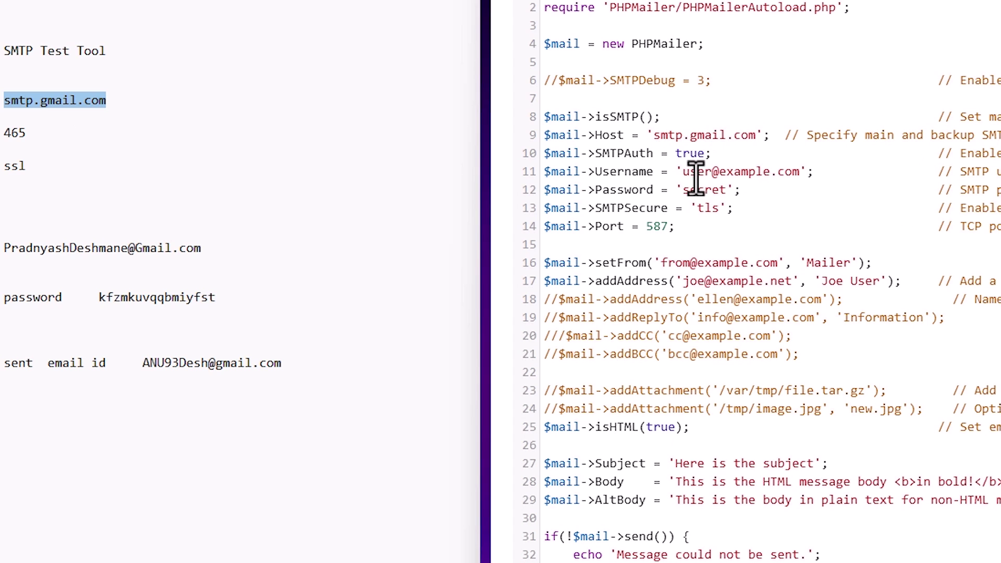
Fill the Gmail address and app password into the Username and Password lines.
left_click(204, 249)
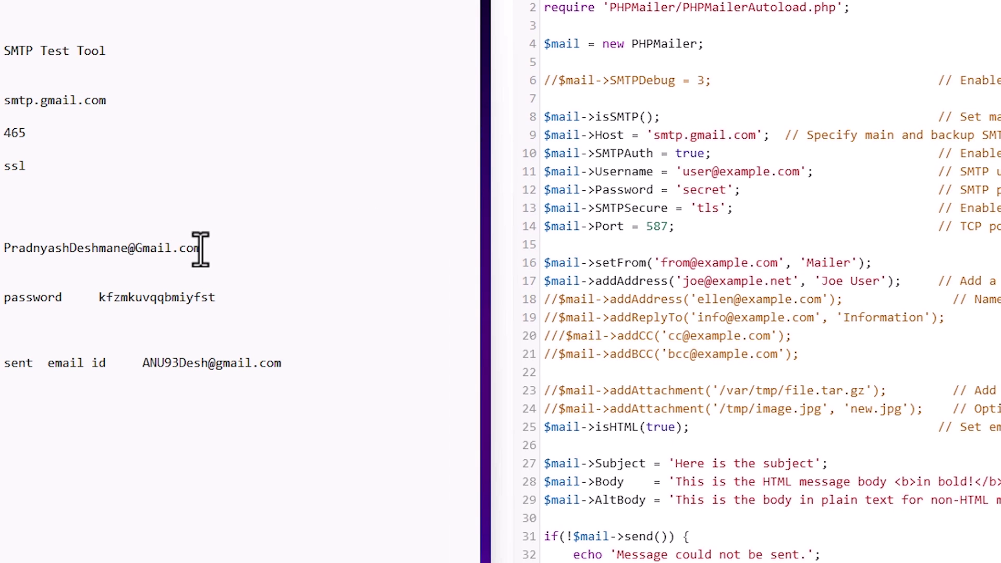
key("shift+Home")
key("ctrl+c")
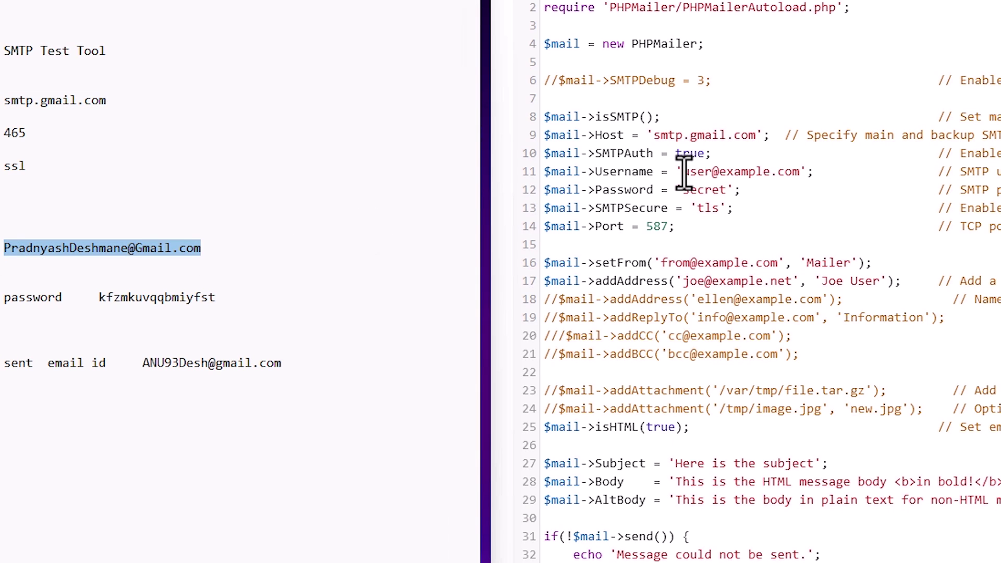
left_click_drag(684, 172, 800, 172)
key("ctrl+v")
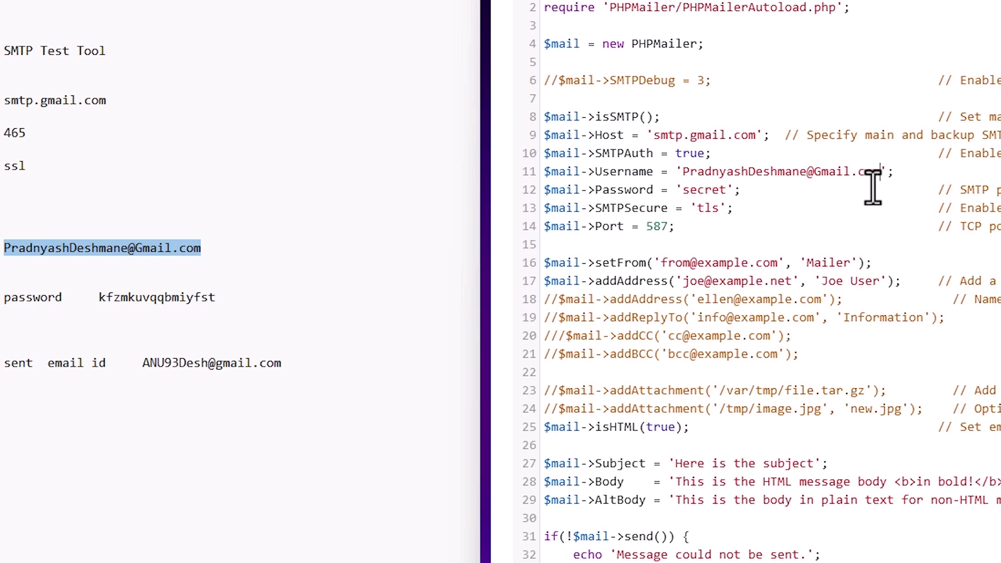
left_click_drag(100, 298, 210, 299)
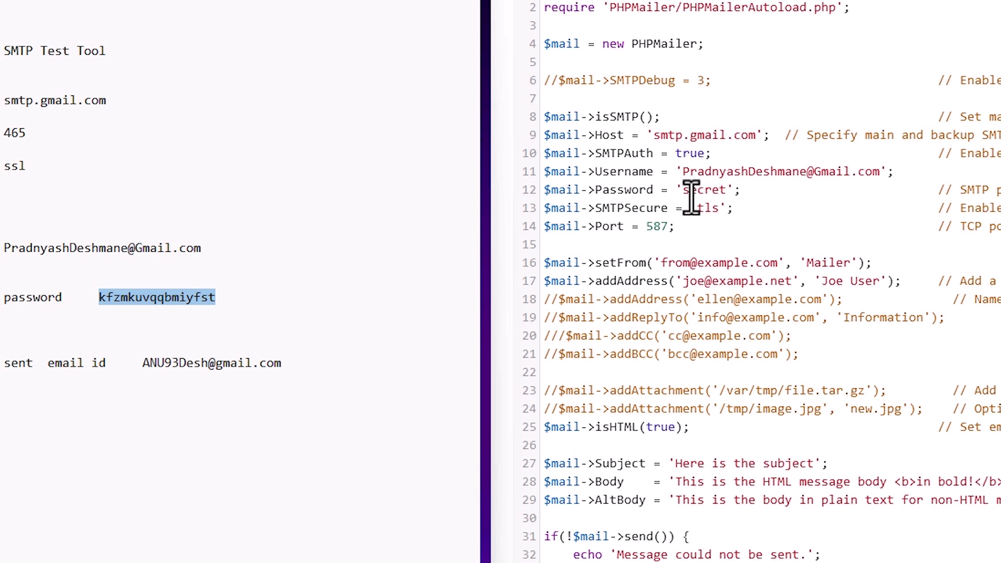
left_click_drag(682, 190, 721, 195)
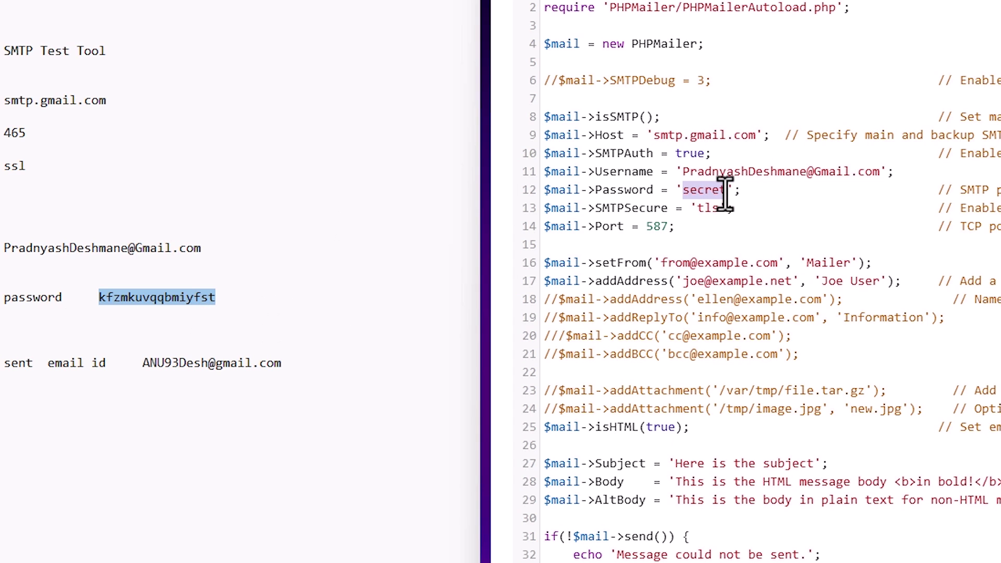
key("ctrl+v")
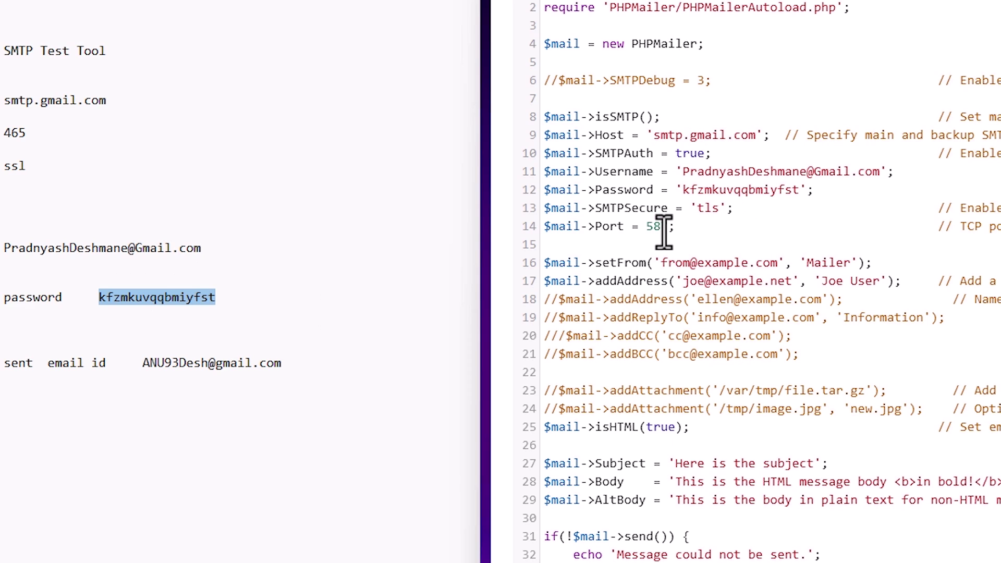
Set the port to 465 and the sender address on line 16 to the Gmail address.
double_click(15, 134)
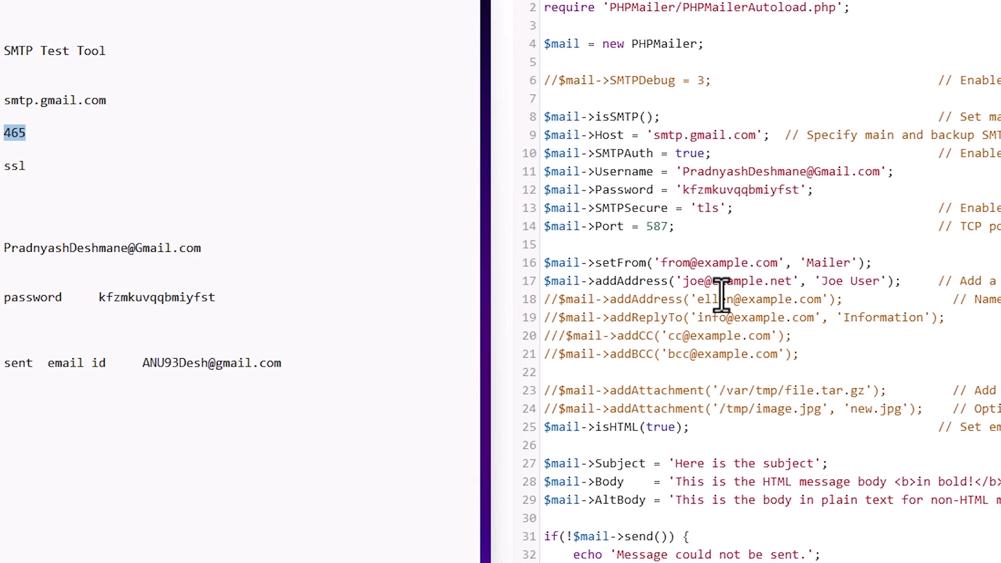
double_click(657, 227)
type("465")
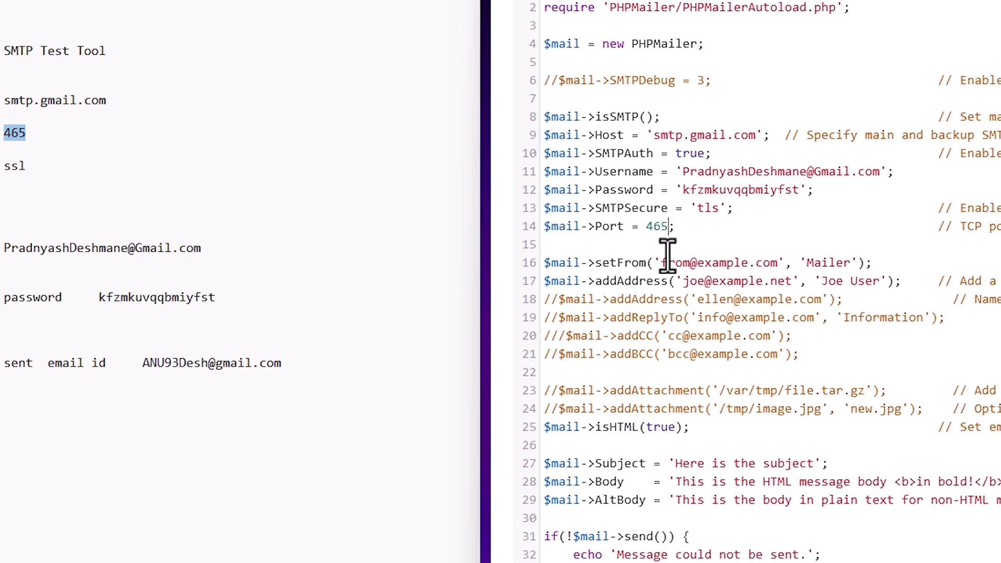
left_click_drag(204, 247, 2, 245)
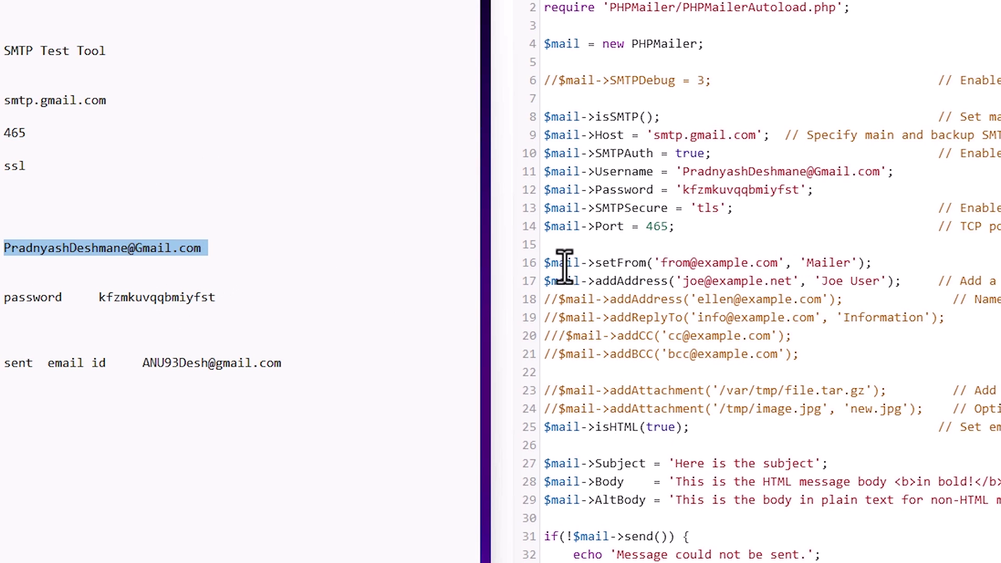
left_click_drag(664, 263, 779, 264)
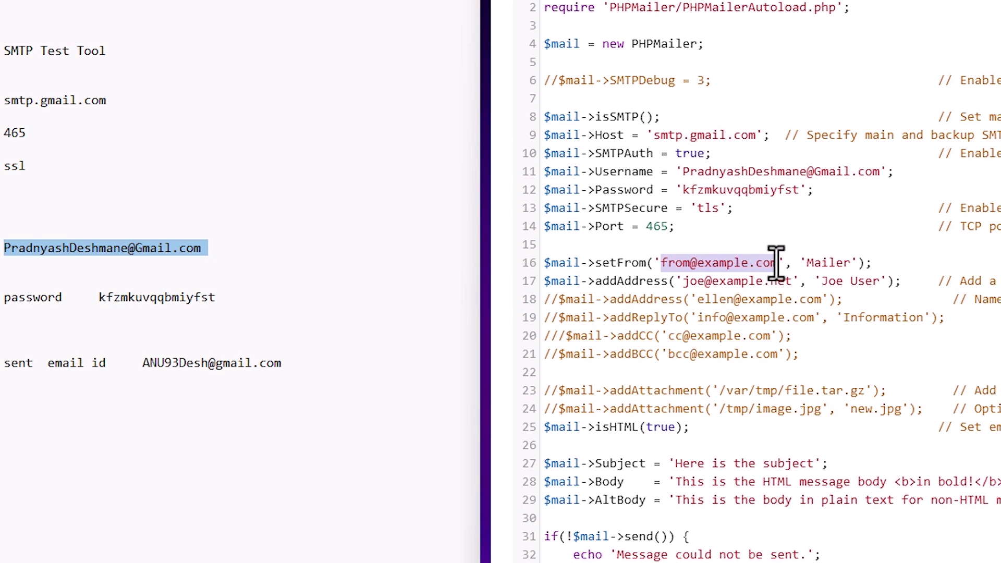
key("ctrl+v")
key("BackSpace")
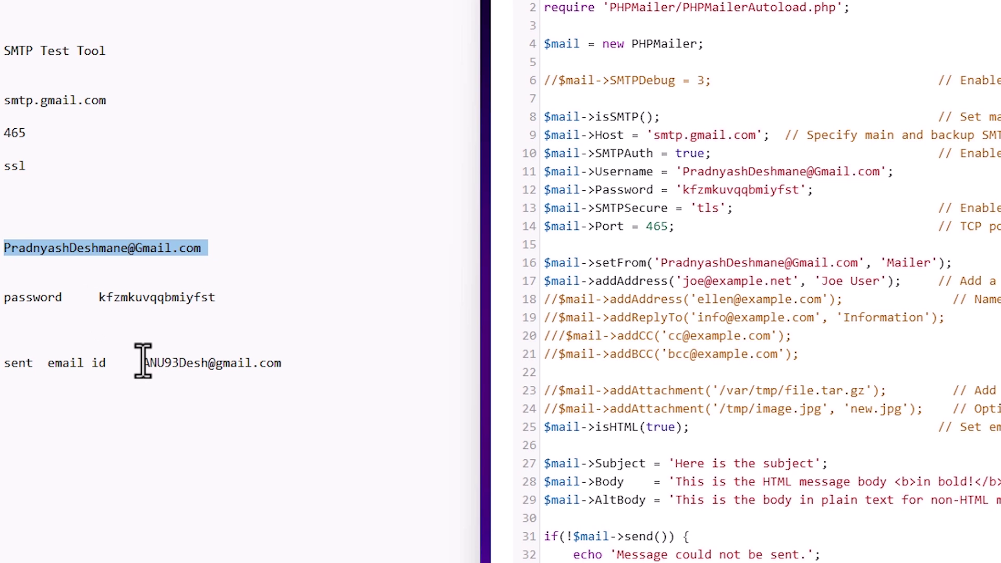
Replace the example recipient on line 17 with the recipient address from the notes.
left_click_drag(143, 363, 283, 366)
key("shift+Left")
key("ctrl+c")
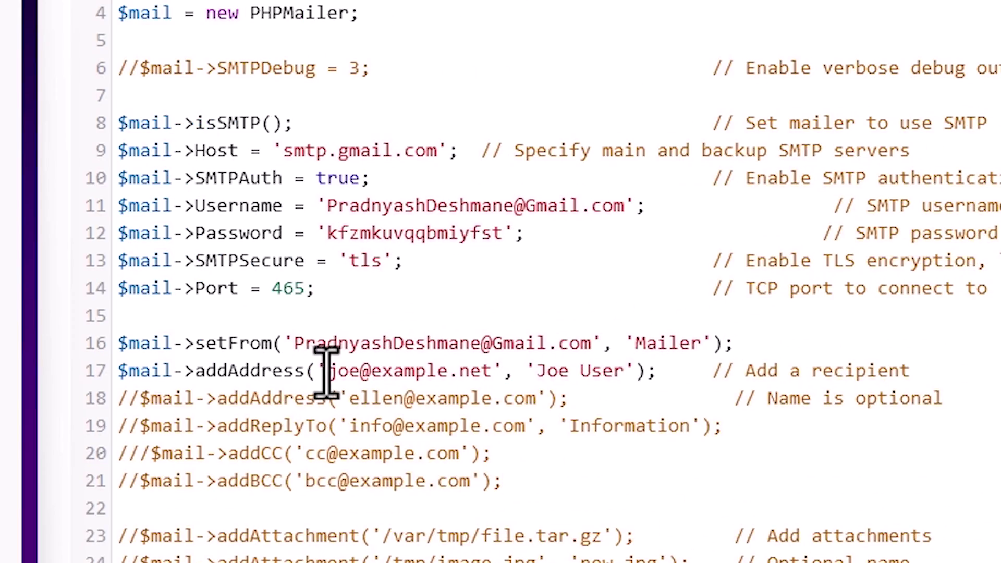
left_click_drag(682, 283, 771, 284)
left_click_drag(458, 372, 490, 368)
key("ctrl+v")
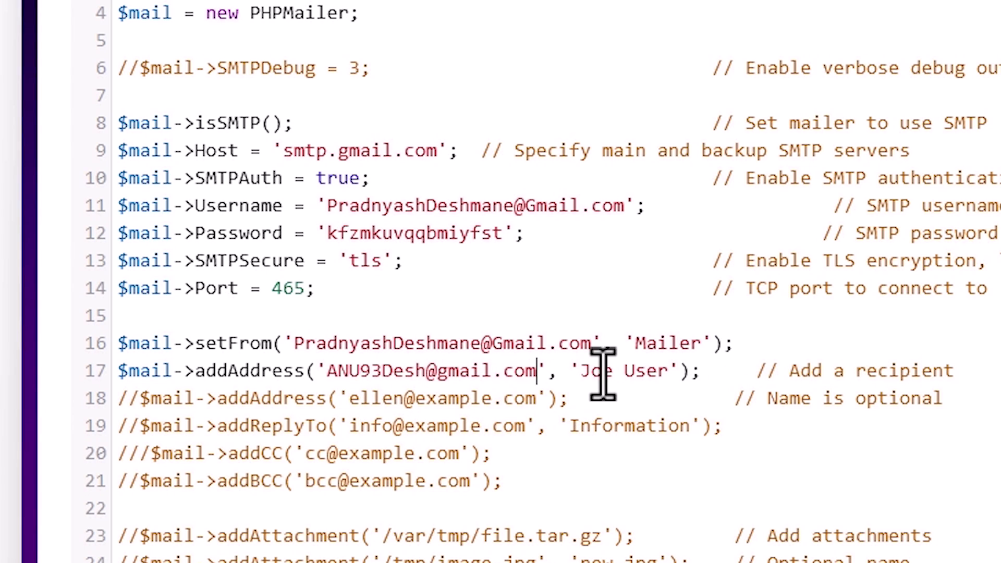
Shorten the sender name on line 16 and clear the placeholder recipient name for Test.
double_click(644, 343)
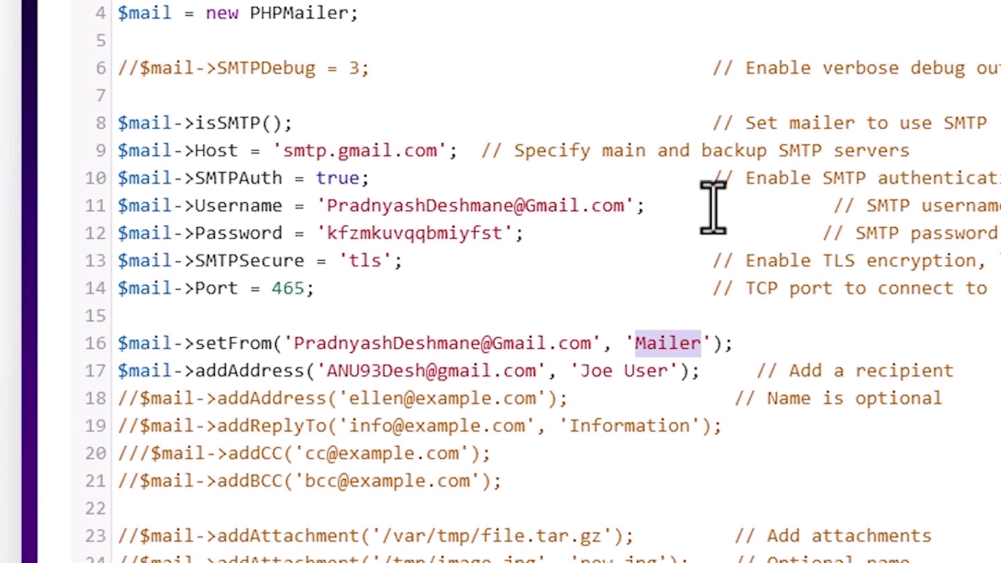
type("Abhijit D")
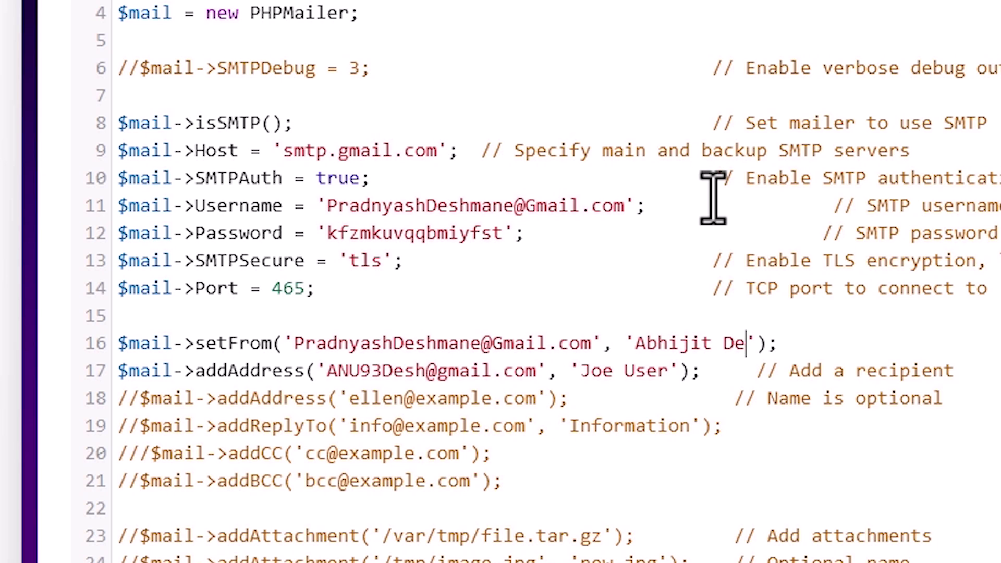
key("BackSpace")
key("BackSpace")
key("BackSpace")
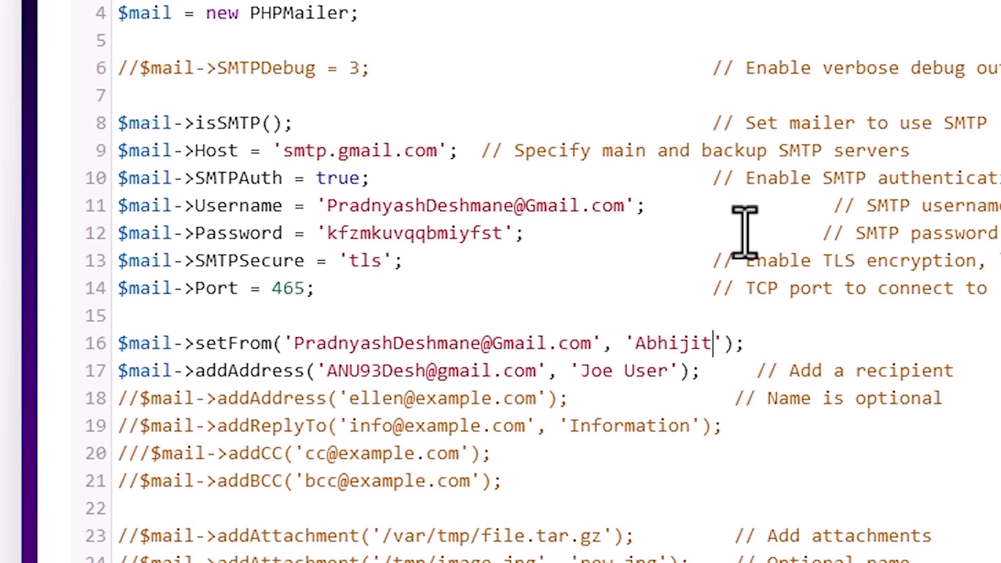
left_click_drag(582, 371, 667, 374)
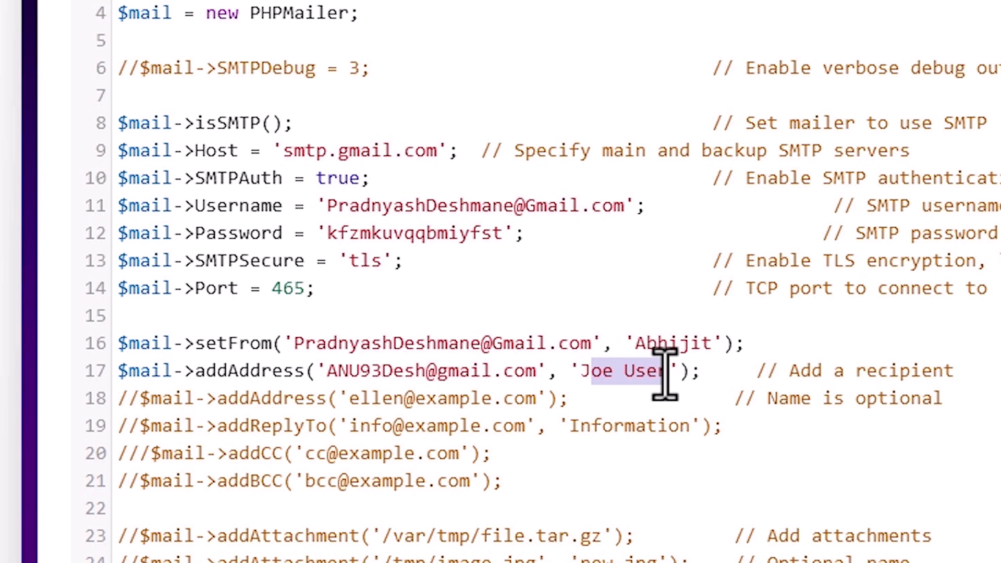
key("BackSpace")
key("BackSpace")
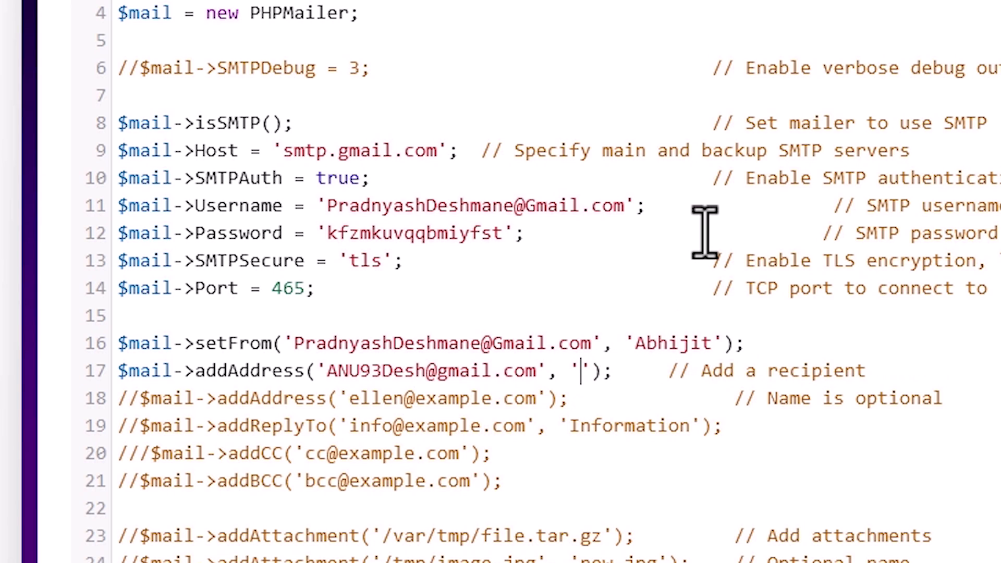
type("T")
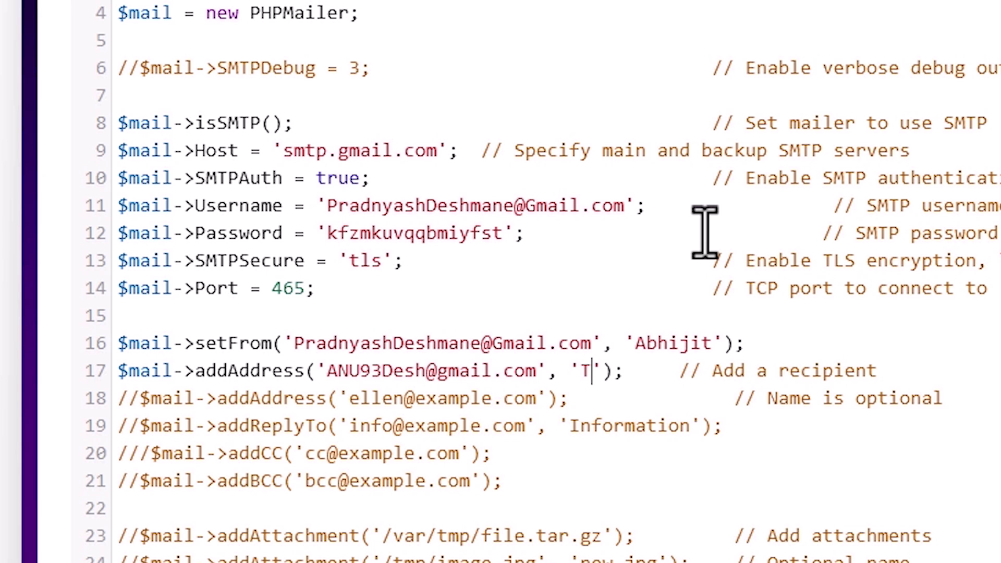
type("est")
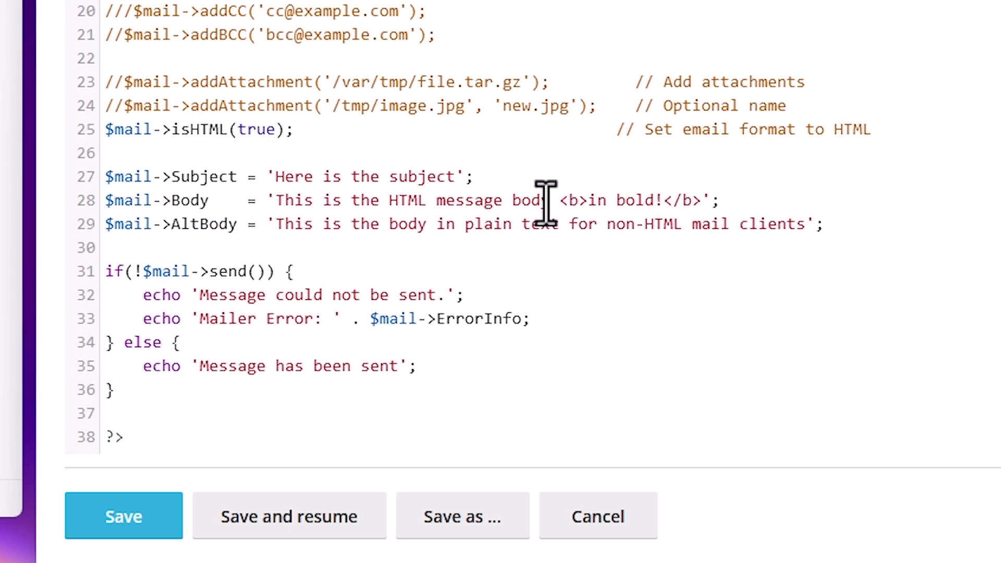
scroll(447, 195, "up", 3)
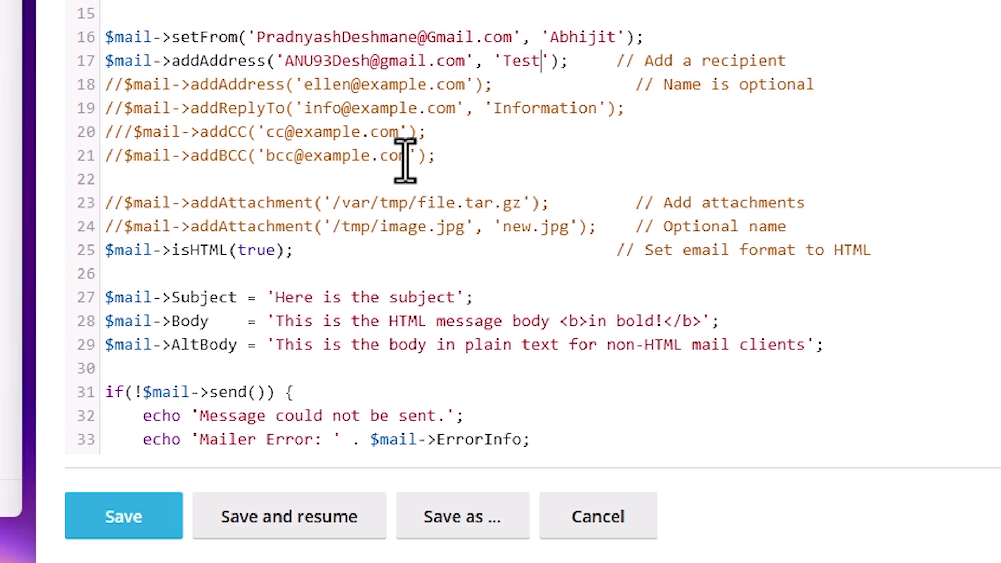
scroll(404, 160, "down", 3)
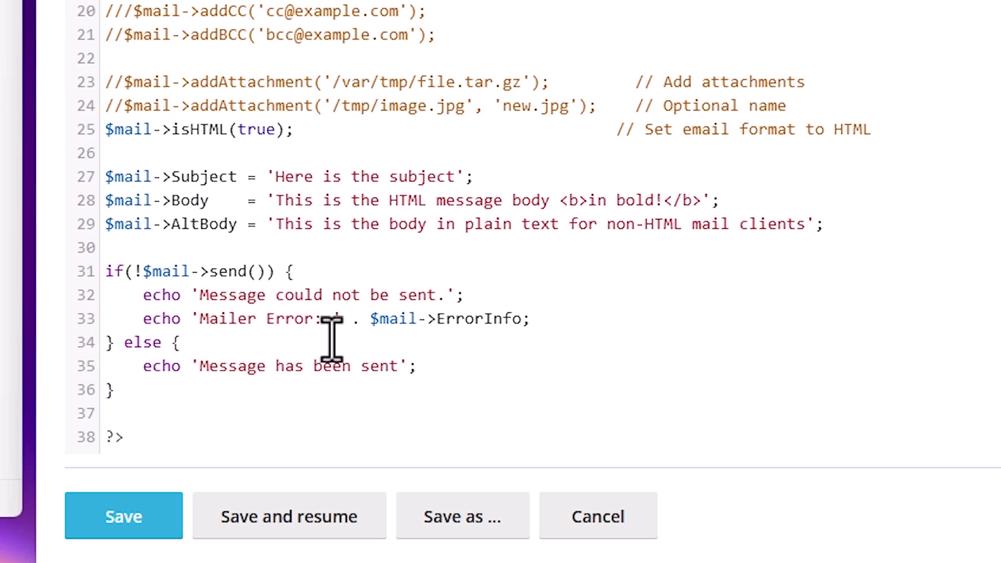
Review the success and failure messages, save mail.php and close the Code Editor.
left_click(202, 367)
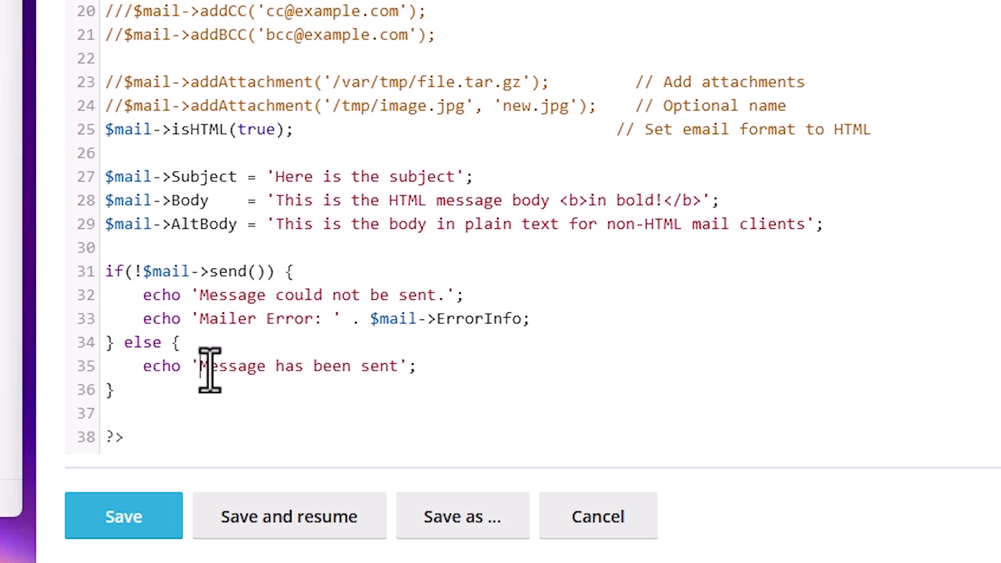
left_click_drag(210, 371, 401, 381)
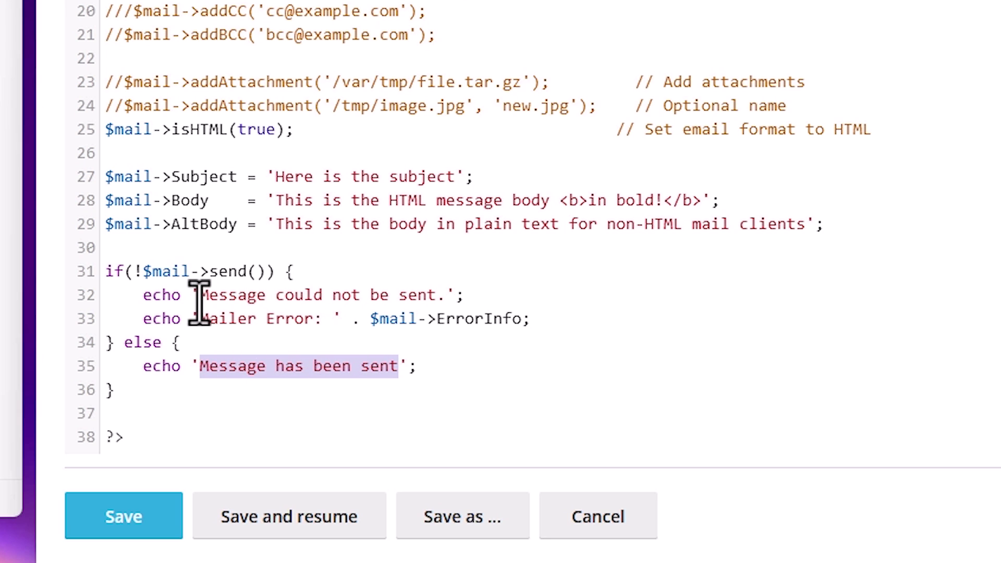
left_click_drag(199, 298, 430, 298)
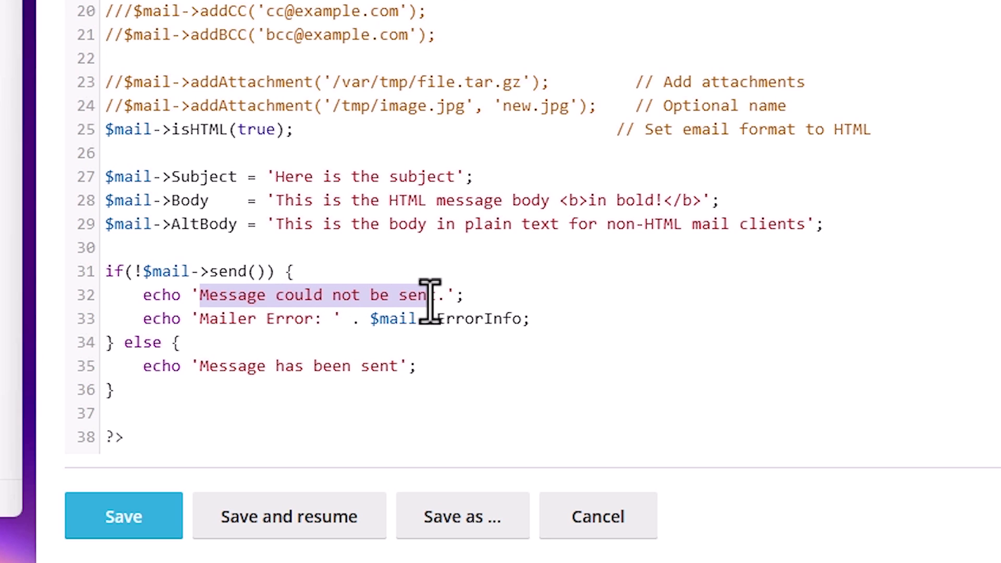
left_click(339, 519)
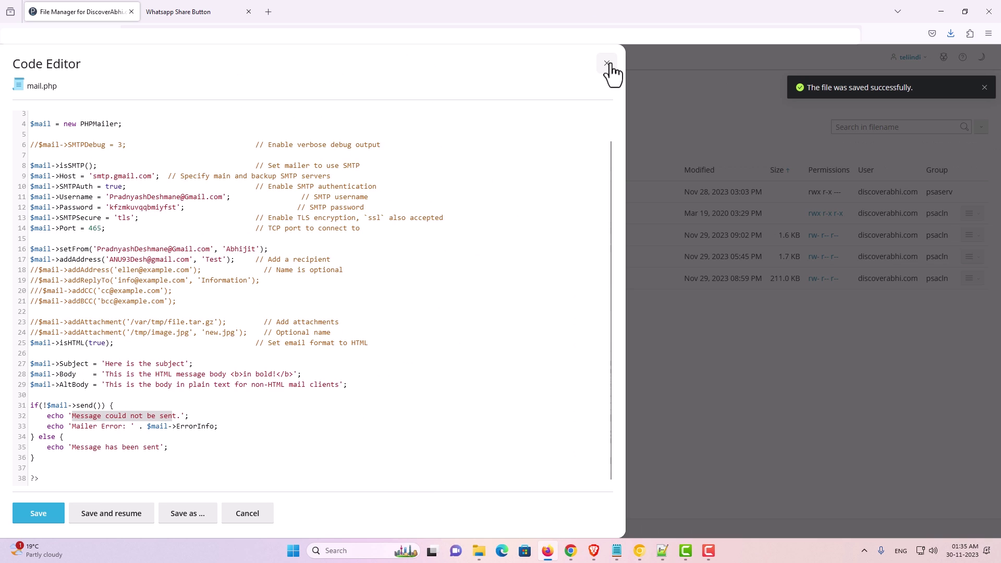
left_click(608, 65)
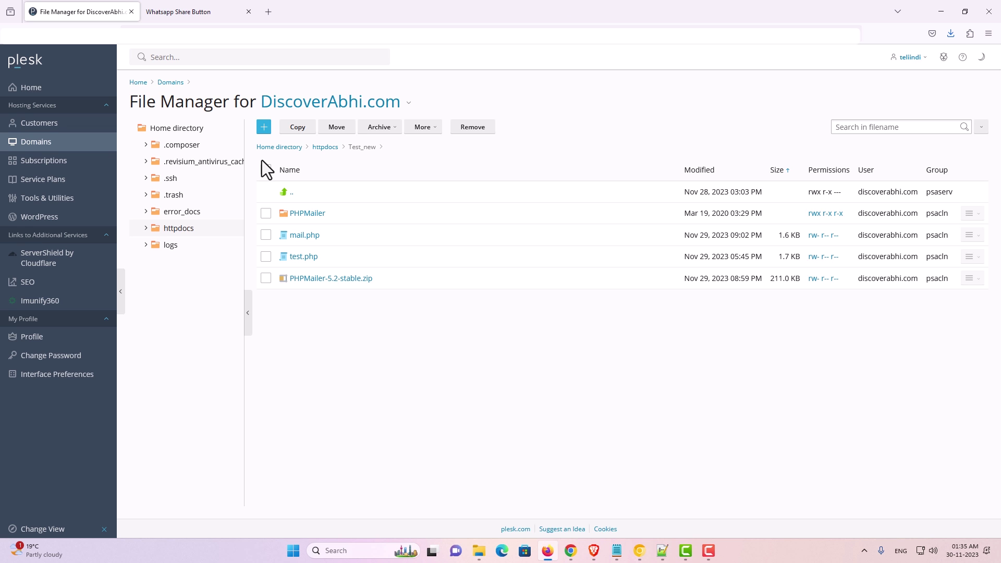
Load discoverabhi.com/Test_new/mail.php on the live site, getting SMTP connect() failed, then return to File Manager.
left_click(212, 12)
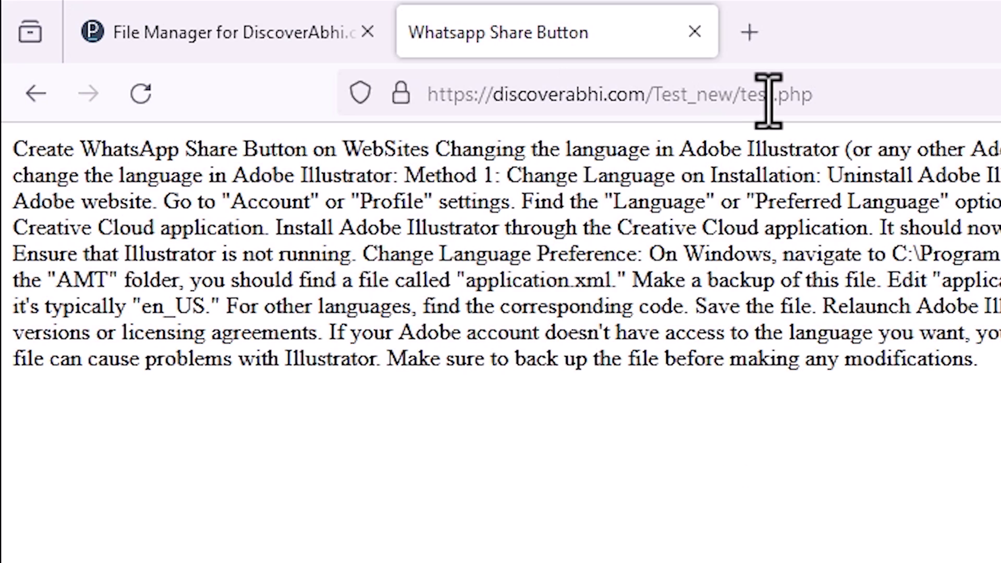
left_click(769, 100)
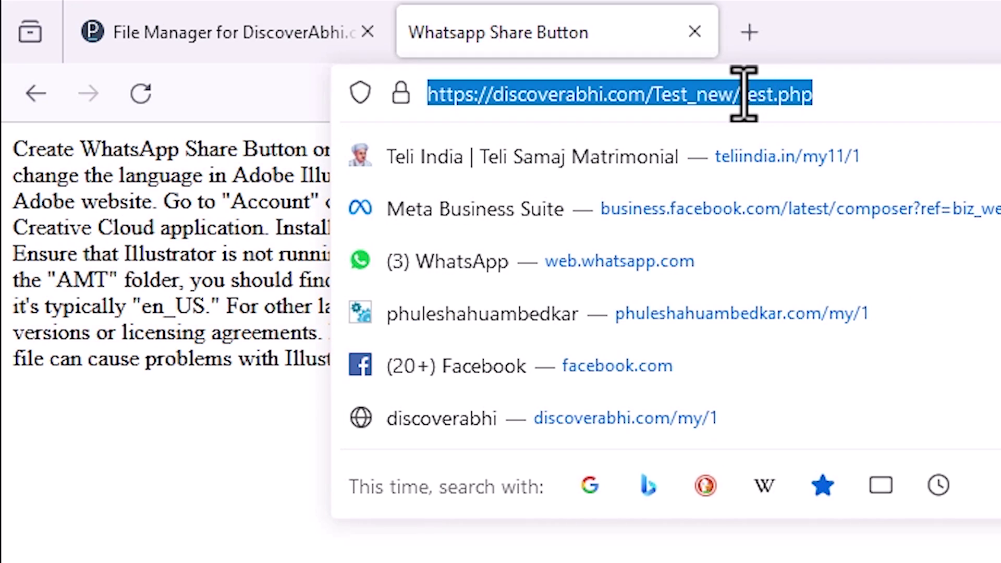
left_click_drag(739, 101, 760, 100)
type("m")
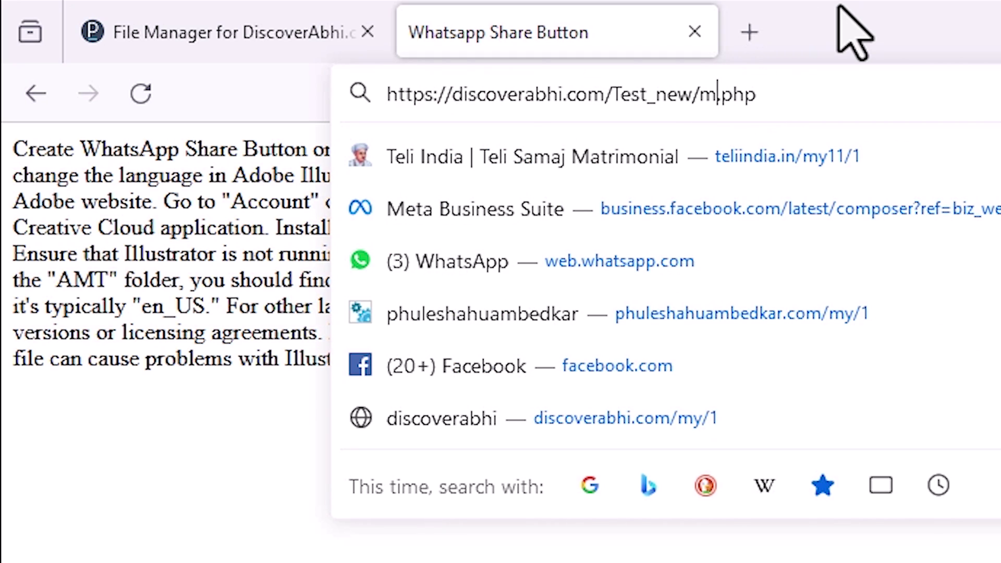
type("ail")
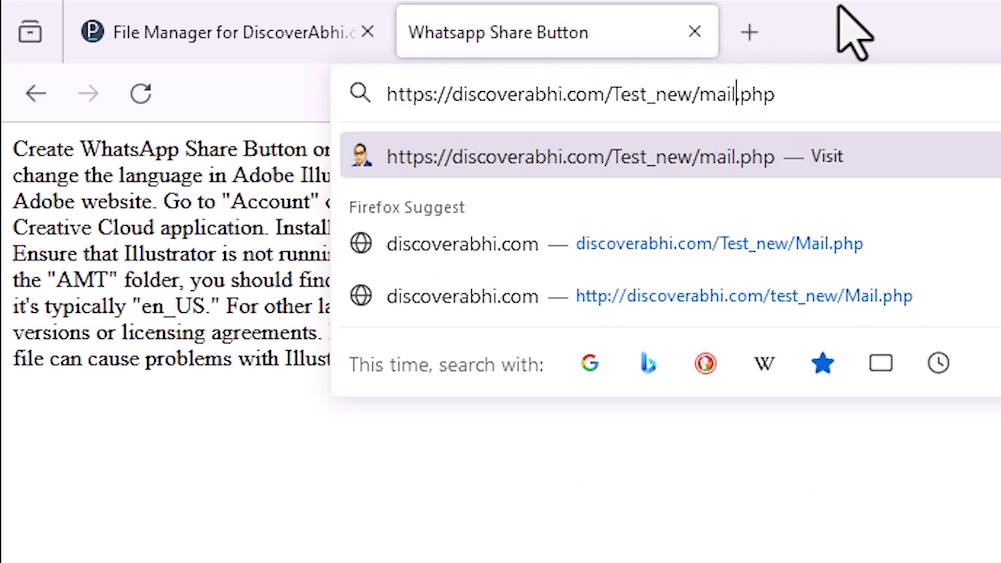
key("Return")
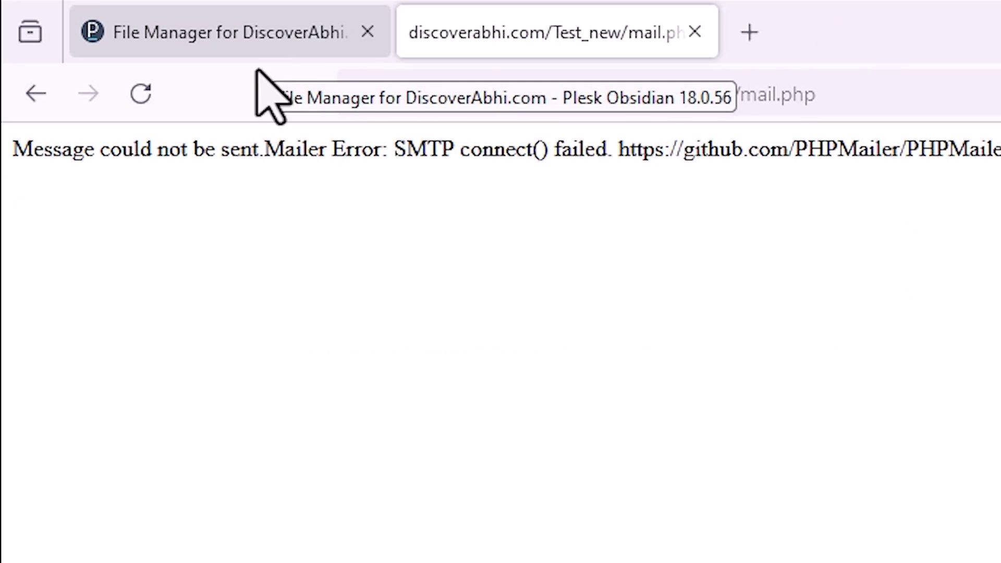
left_click(196, 7)
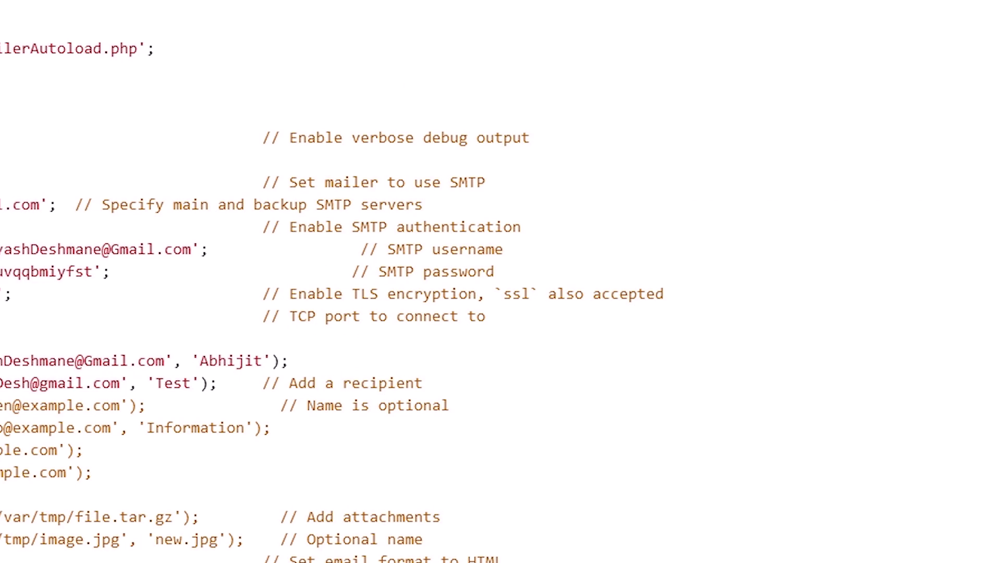
Change the port to 587 and recipient name to user, save mail.php, and return to its output page.
double_click(244, 390)
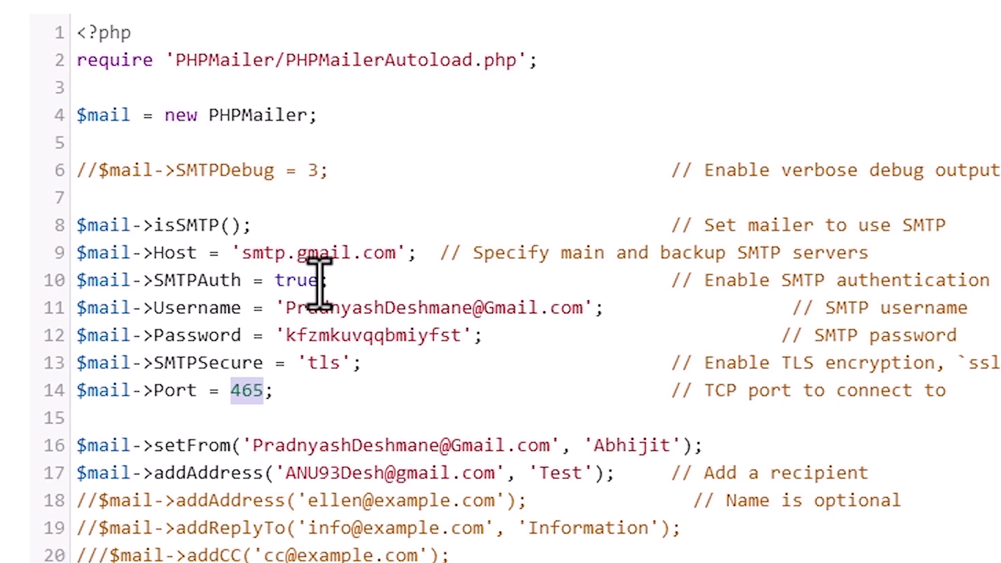
type("587")
double_click(558, 473)
type("user")
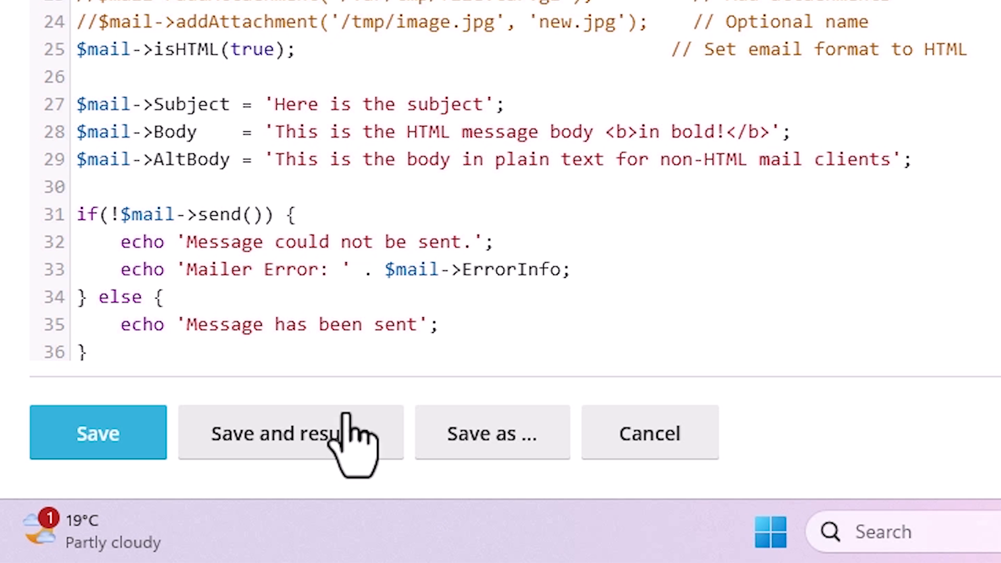
left_click(347, 436)
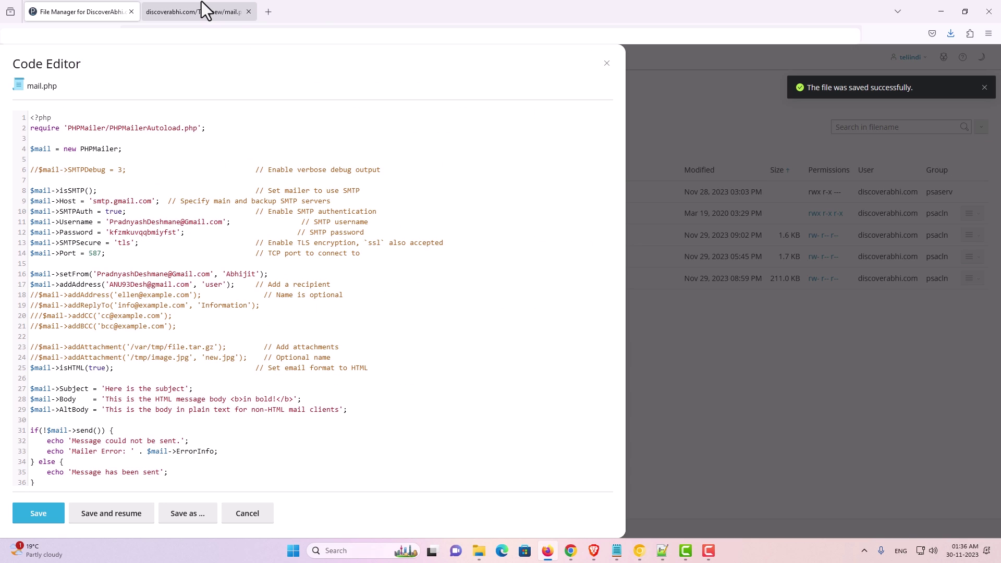
left_click(207, 16)
left_click(208, 33)
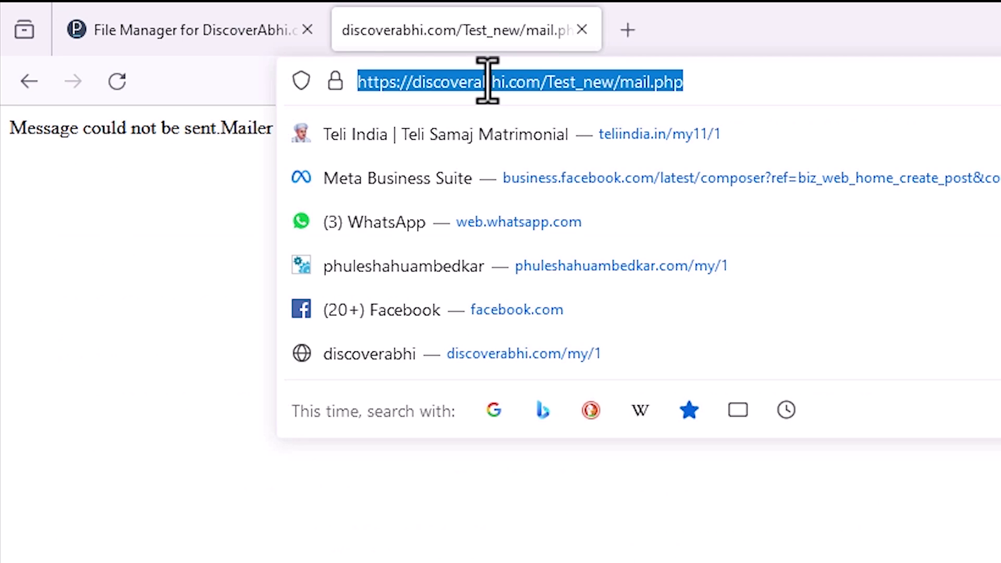
Reload mail.php so it now reports Message has been sent.
left_click(116, 81)
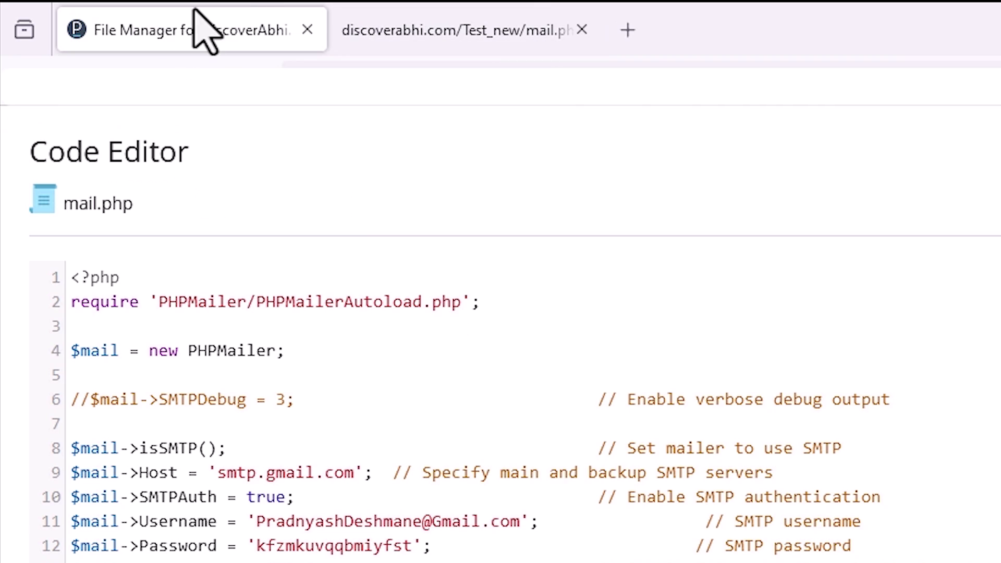
scroll(527, 401, "down", 2)
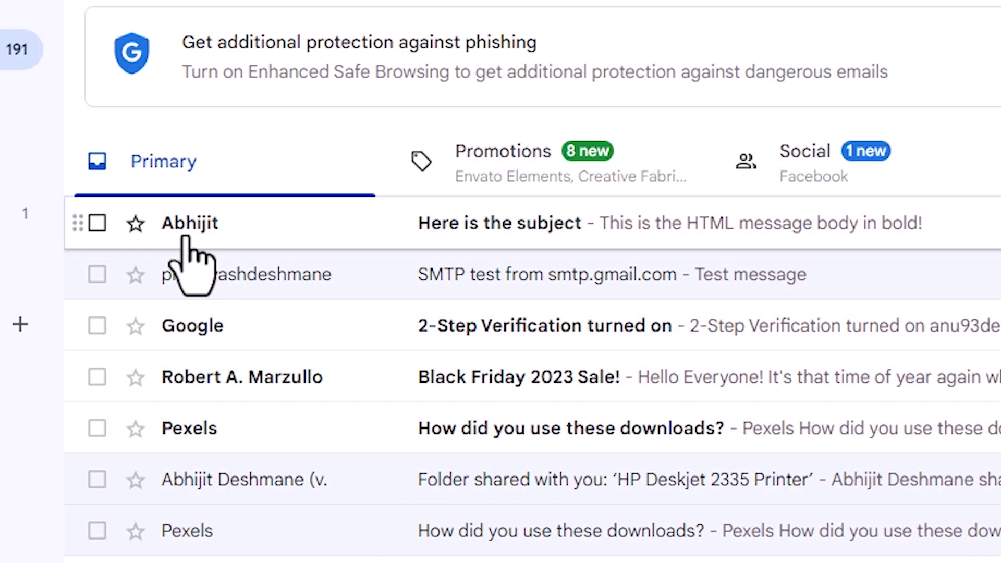
Open the 'Here is the subject' email from Abhijit in the Primary inbox.
left_click(539, 267)
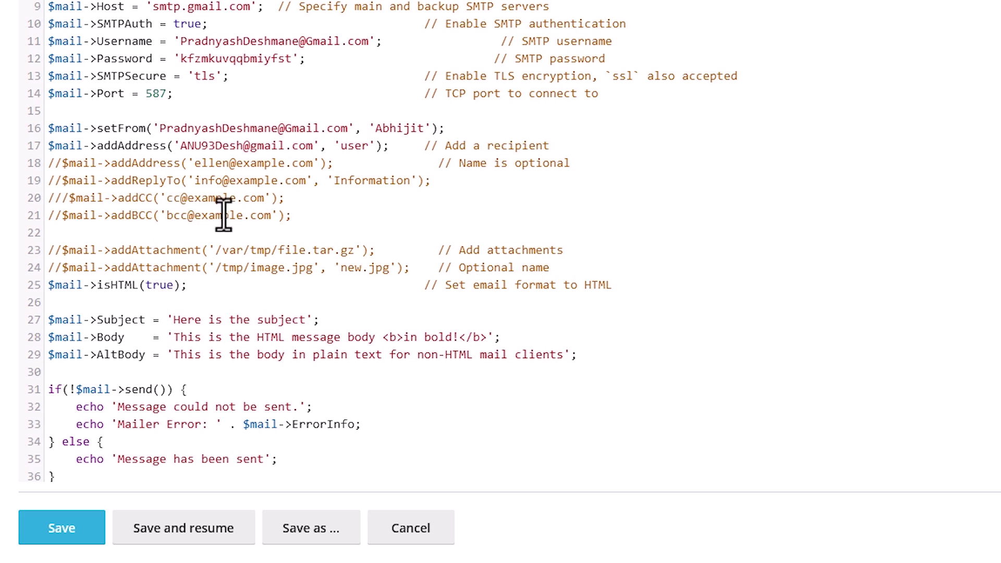
left_click(134, 198)
left_click_drag(153, 250, 216, 251)
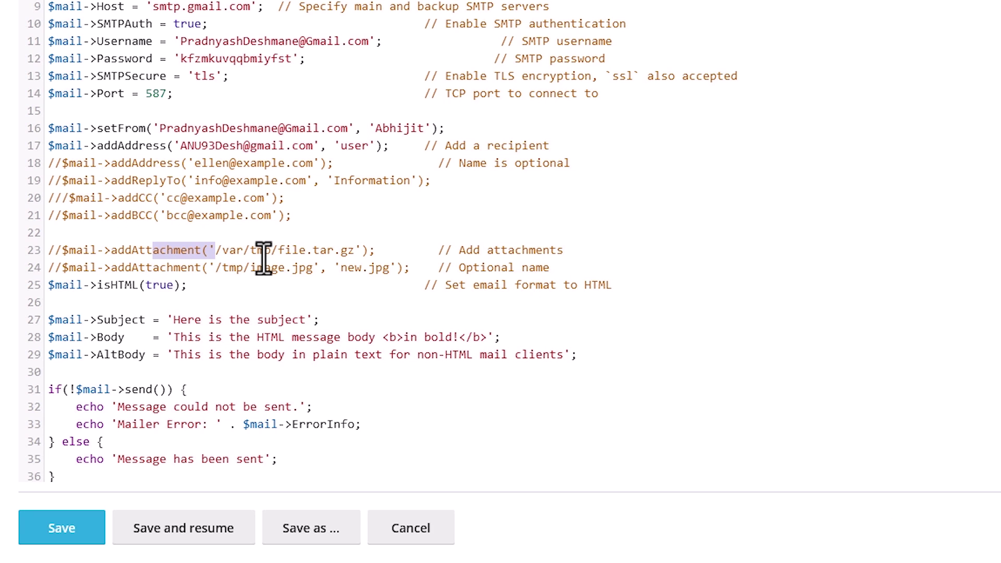
left_click_drag(111, 267, 153, 268)
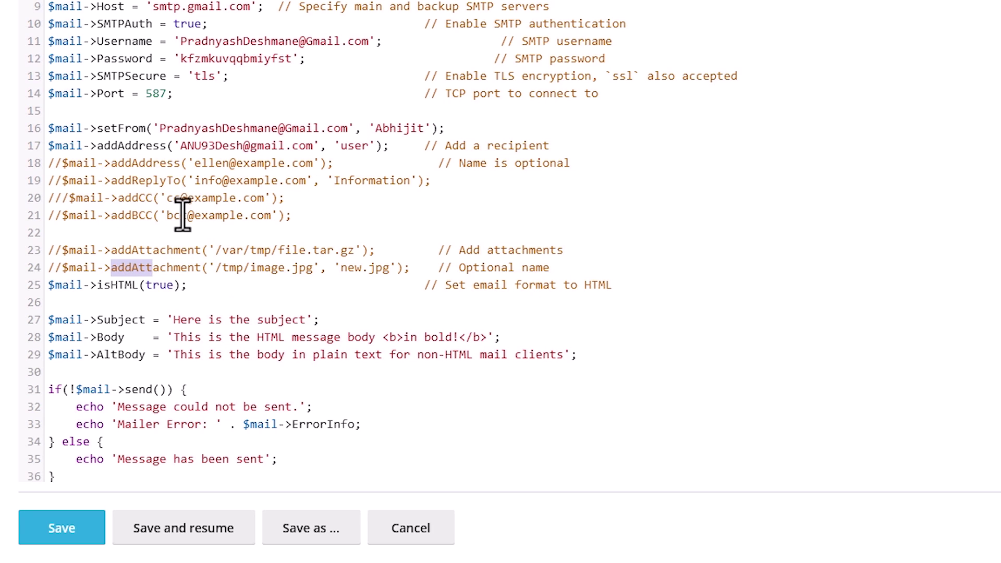
left_click(153, 182)
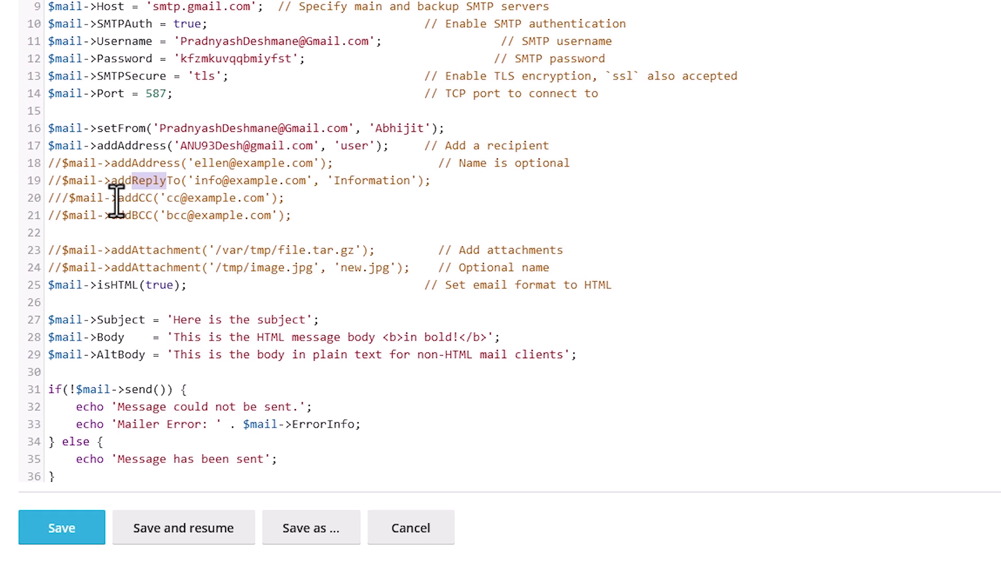